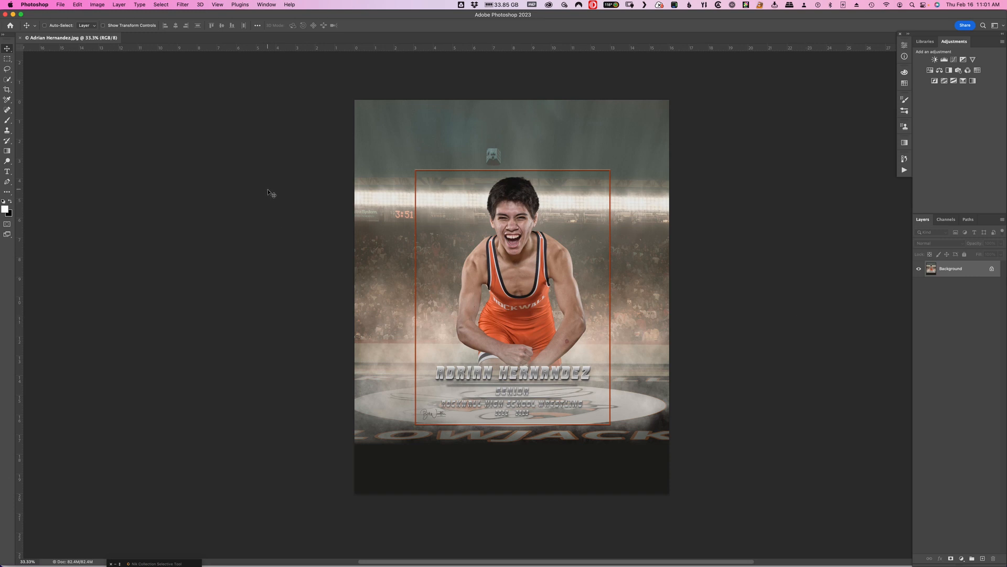
click(63, 6)
mouse_move(130, 130)
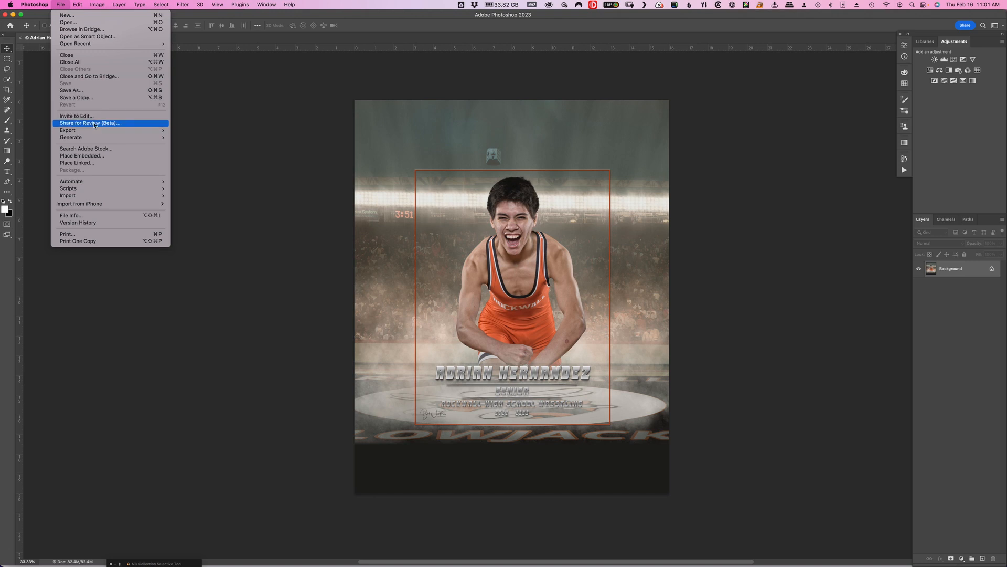
mouse_move(94, 130)
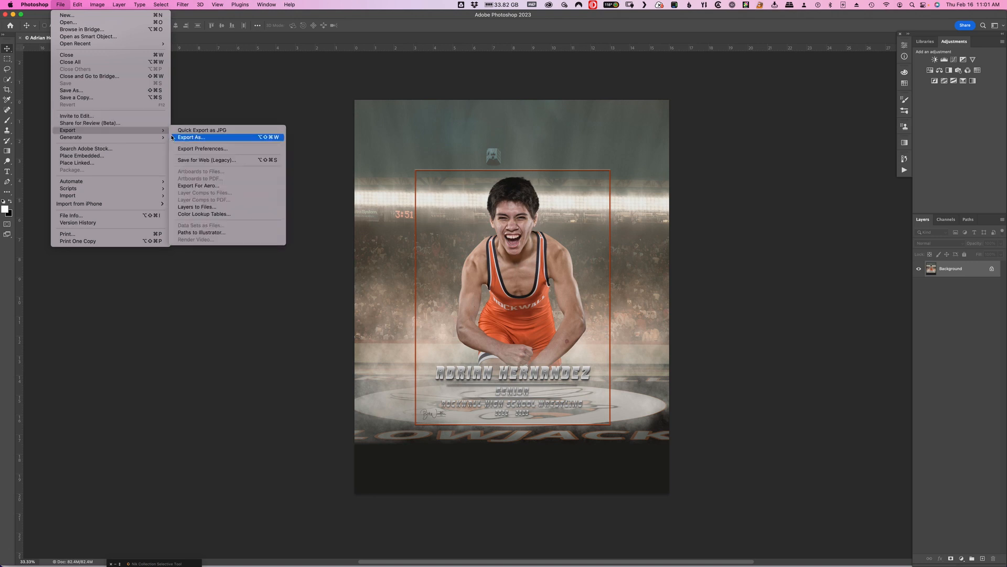
click(247, 105)
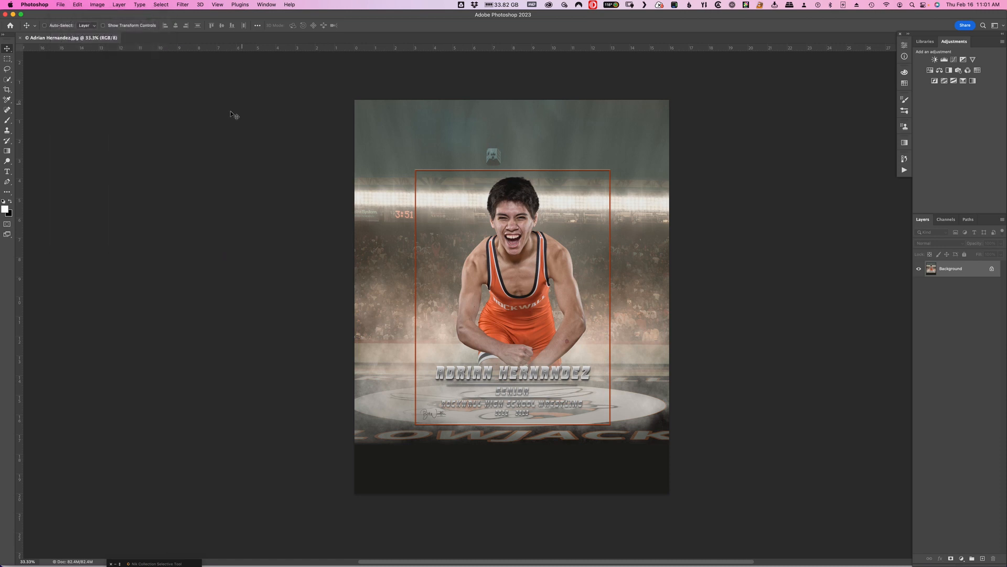
Open the menu customization settings and keep them set to Application Menus.
click(77, 5)
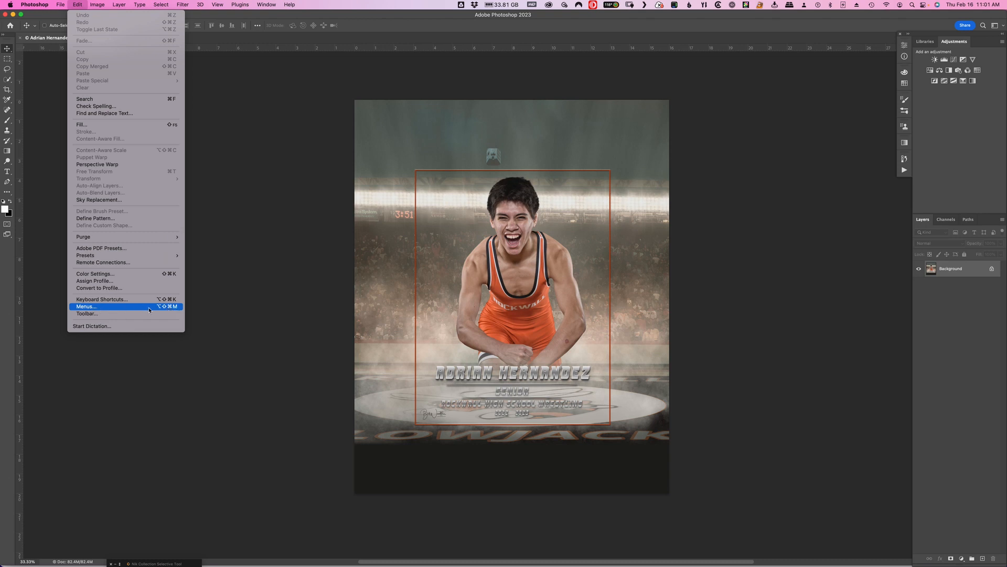
click(82, 309)
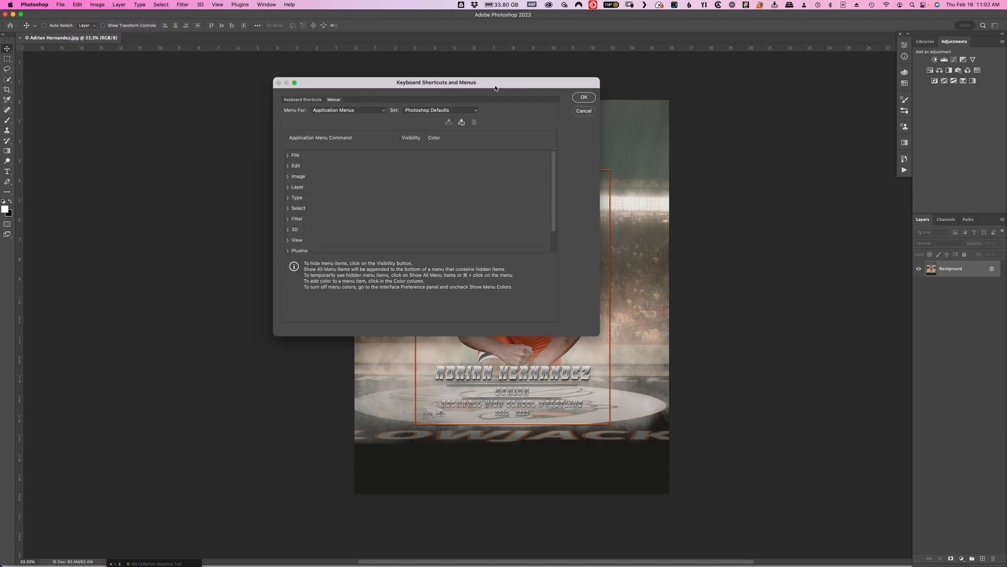
drag(403, 88, 411, 121)
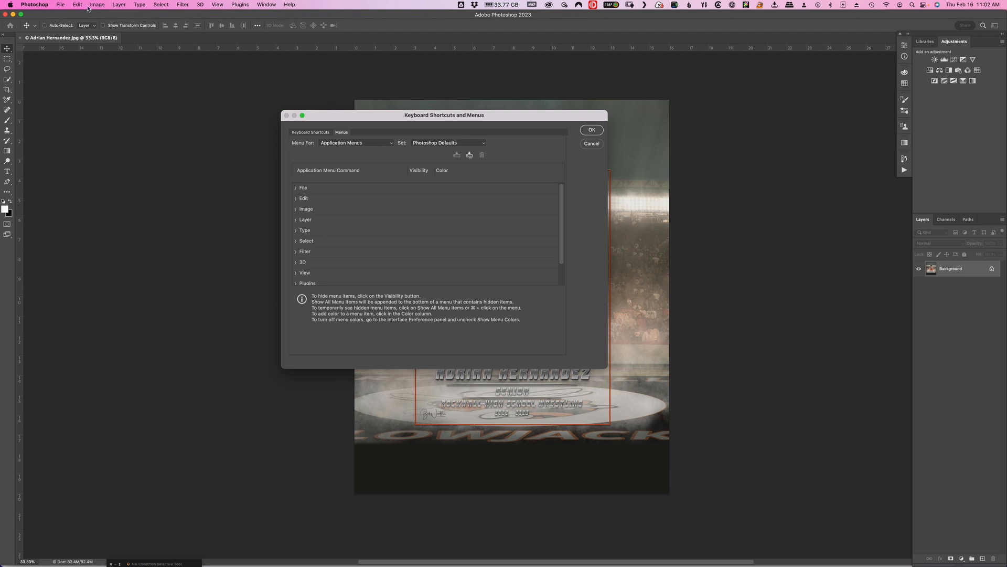
click(389, 145)
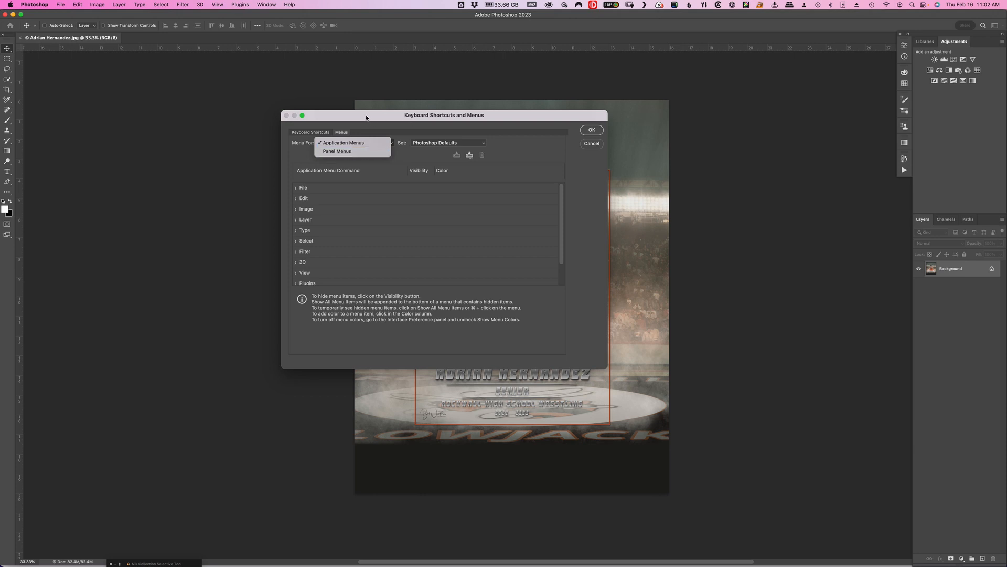
click(337, 146)
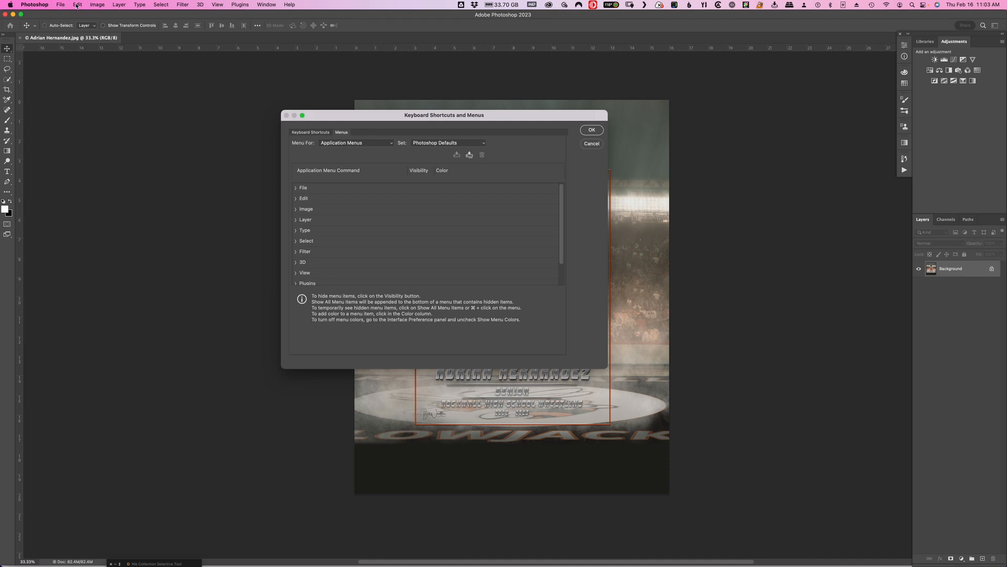
Expand the File commands and hide Invite to Edit and Share for Review (Beta) from the application menus.
click(295, 188)
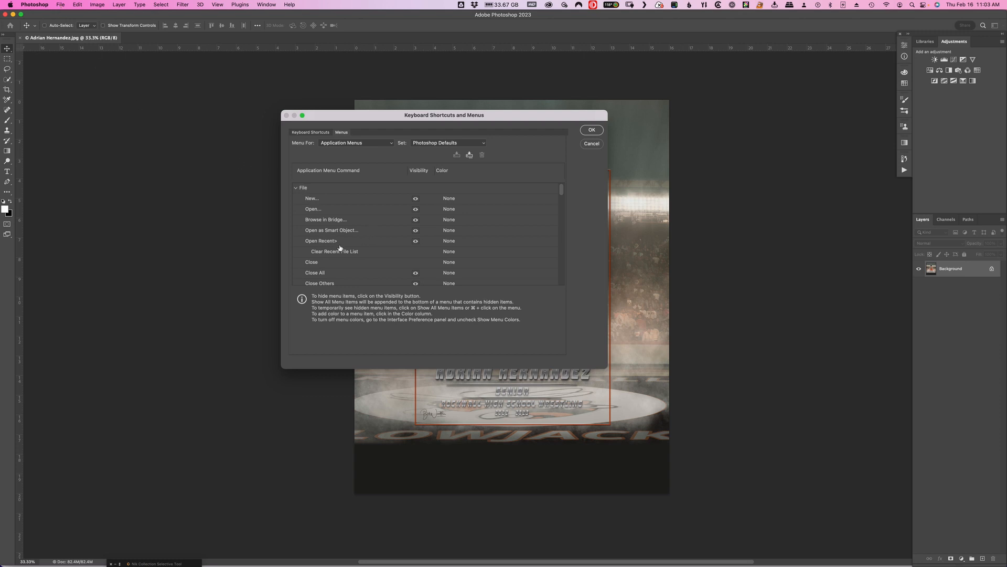
scroll(339, 248, down, 6)
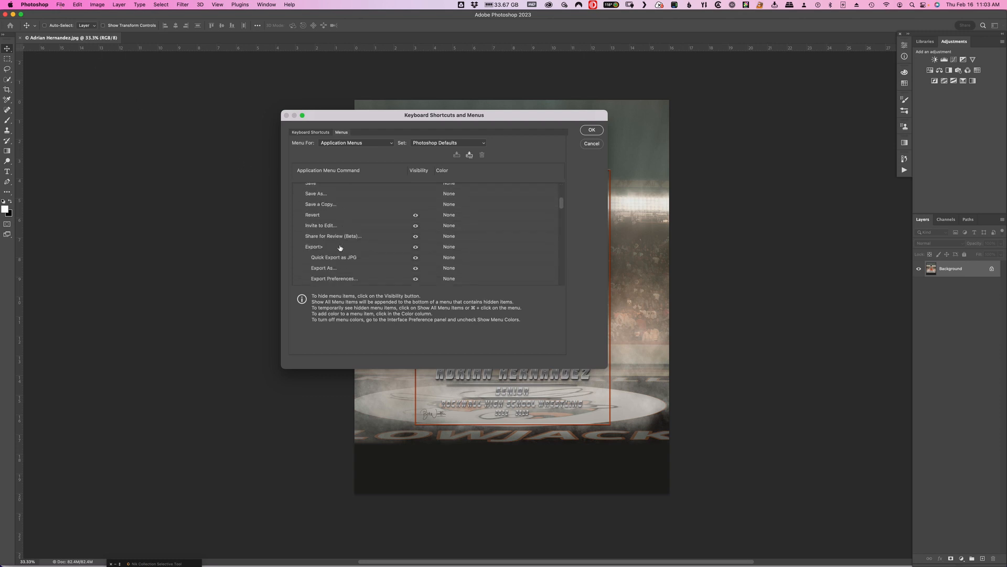
scroll(340, 248, down, 8)
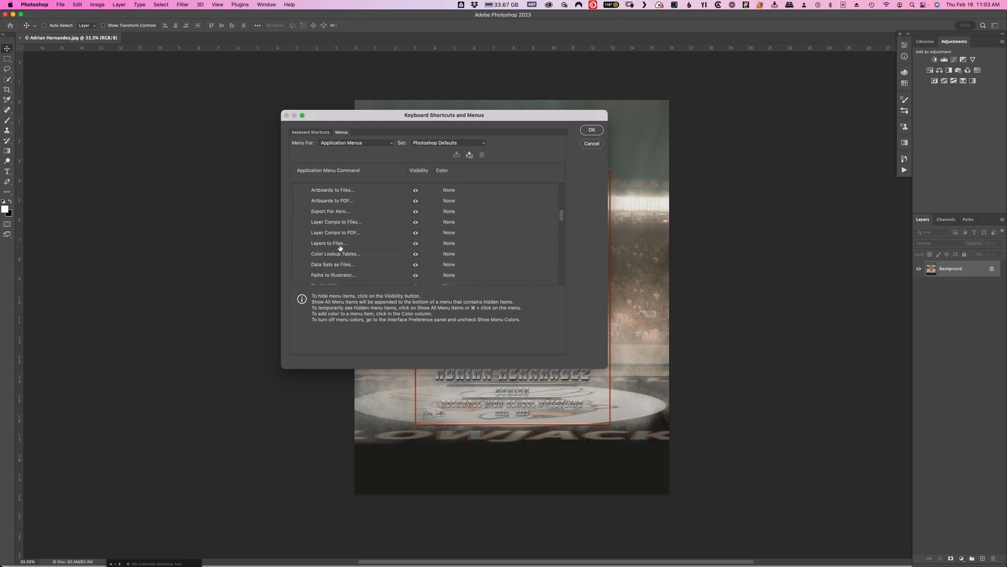
scroll(340, 248, down, 5)
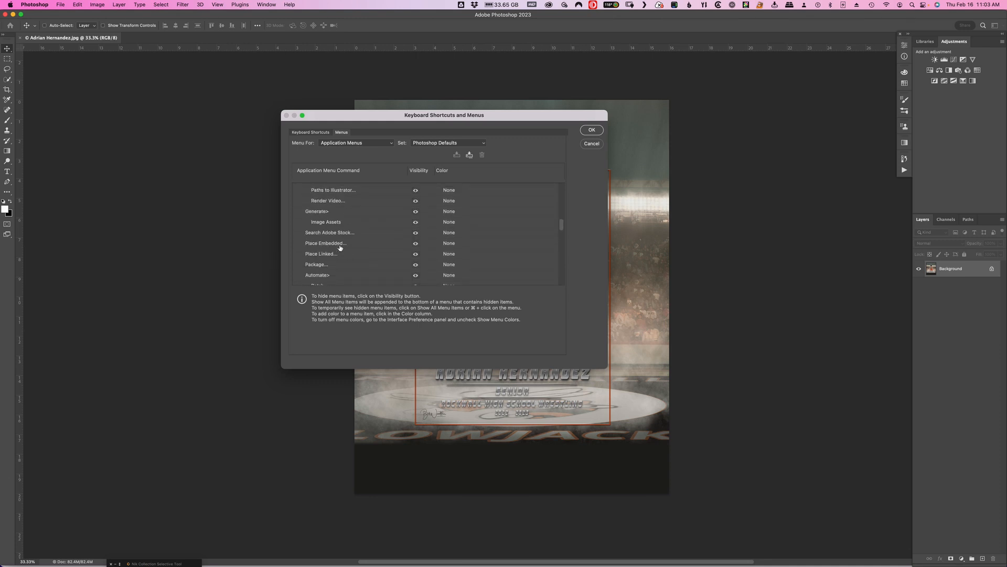
scroll(340, 248, up, 2)
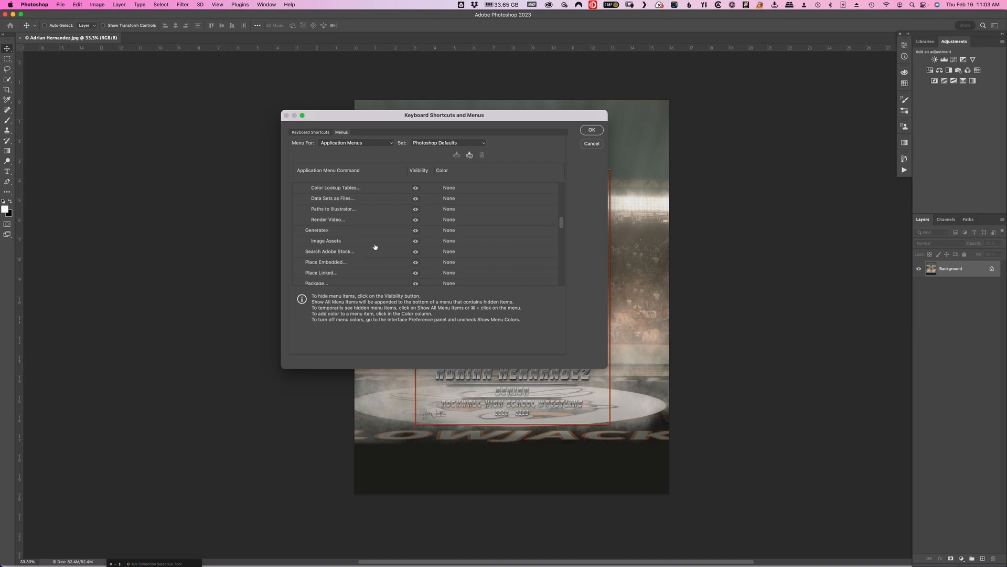
scroll(375, 247, down, 8)
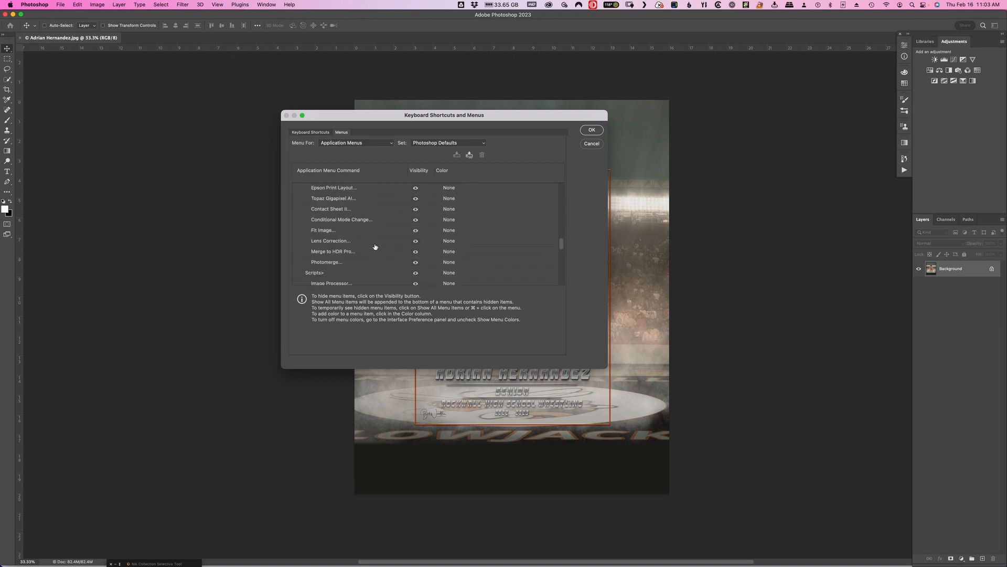
scroll(375, 247, down, 2)
scroll(375, 247, up, 6)
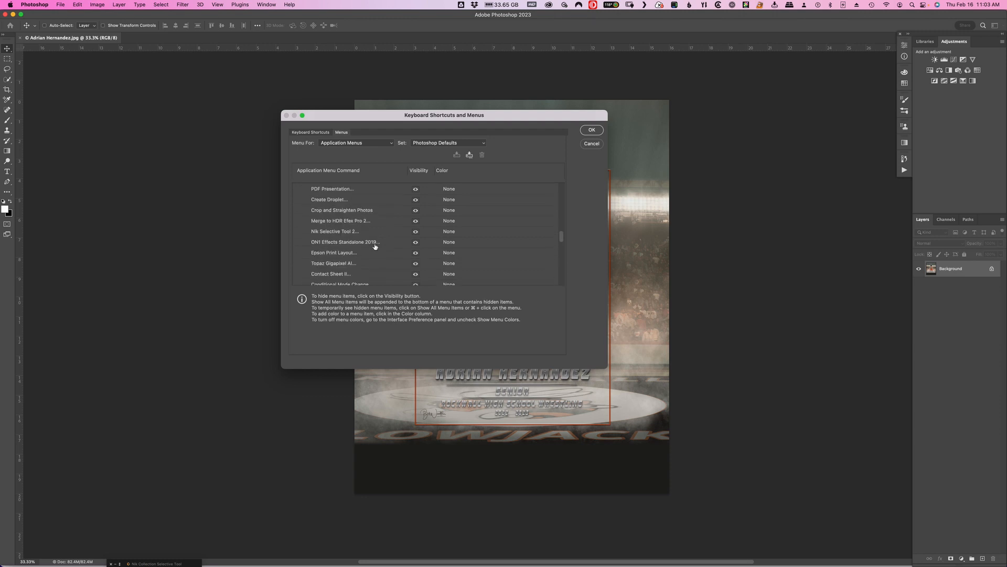
scroll(375, 246, up, 5)
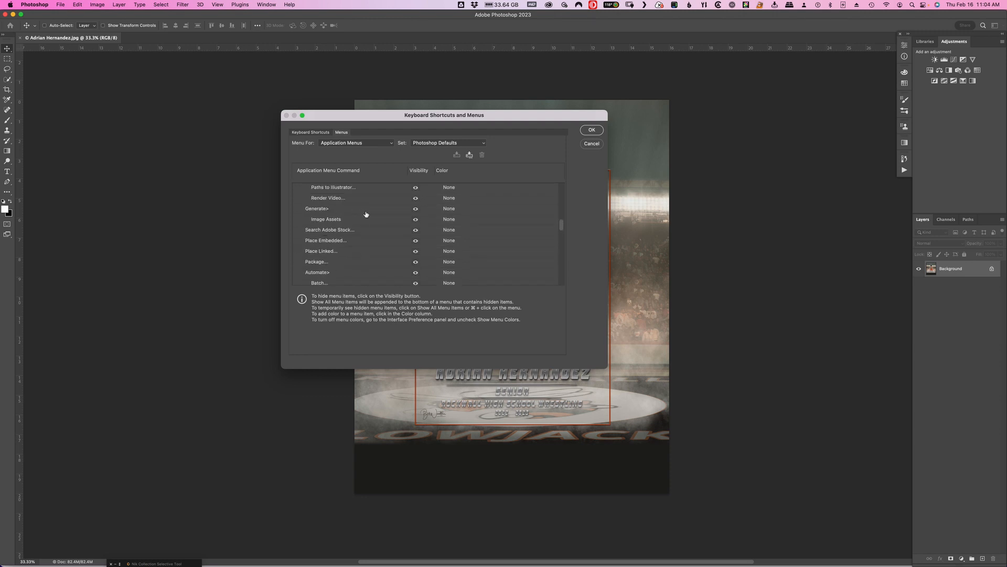
scroll(366, 214, up, 7)
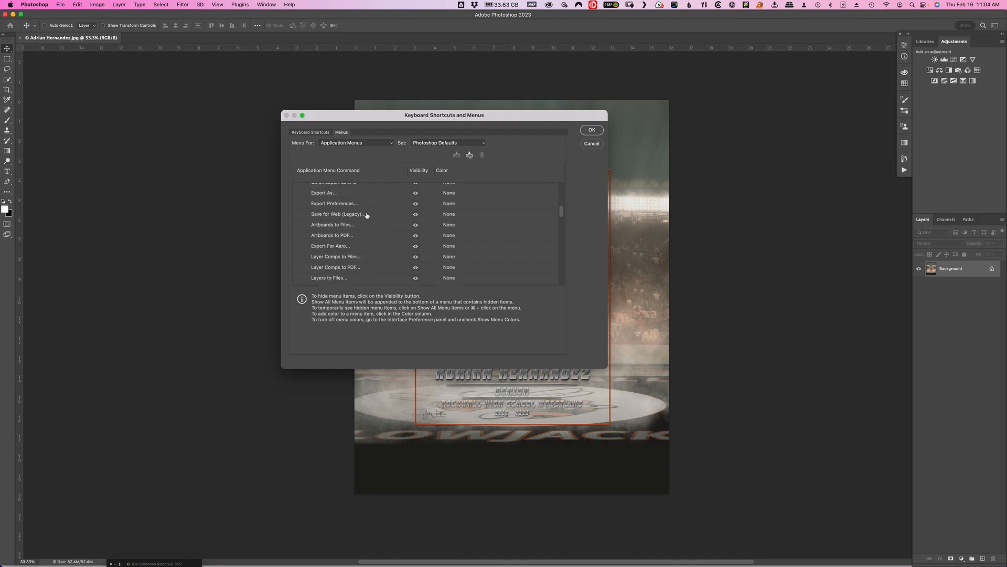
scroll(367, 215, up, 3)
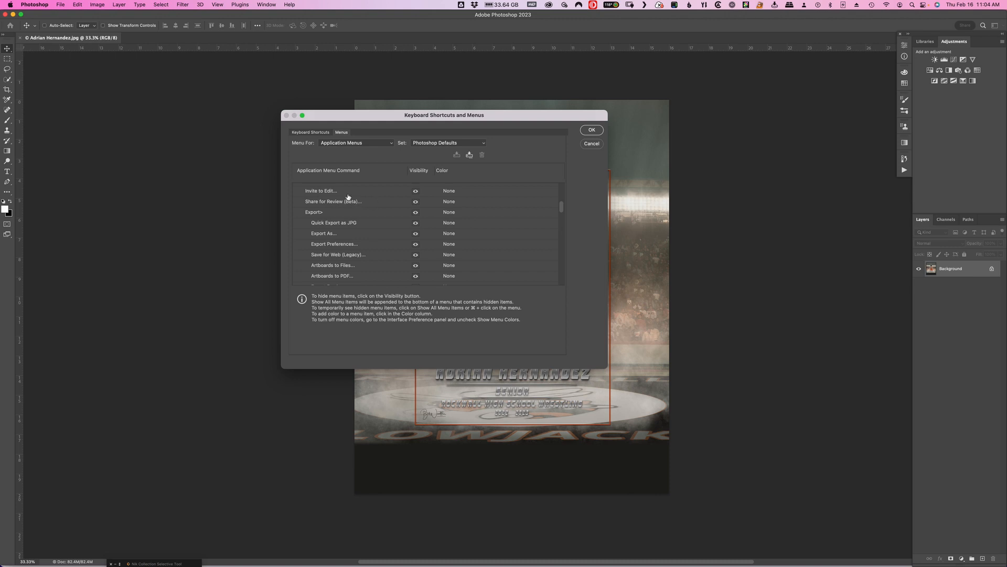
click(416, 192)
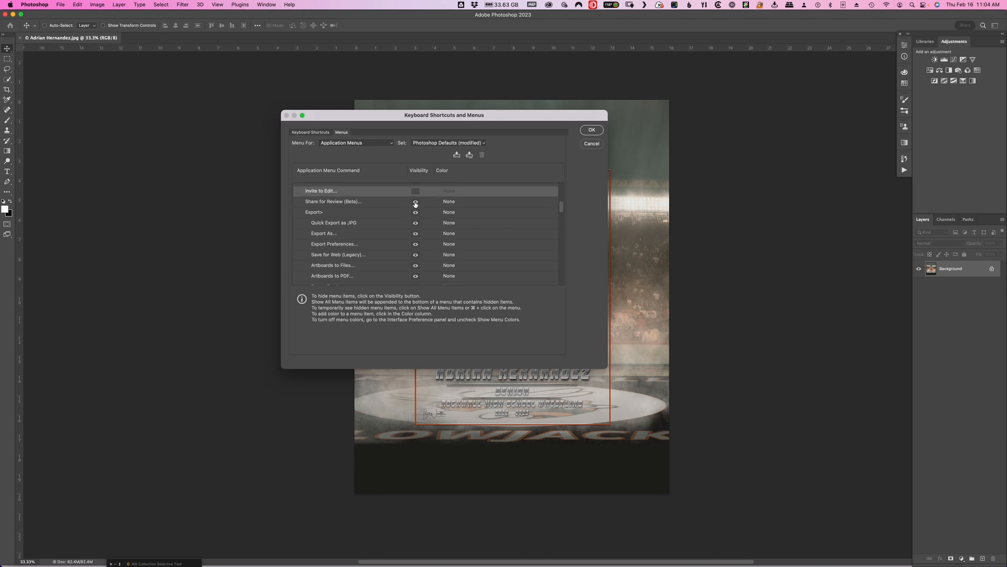
click(416, 202)
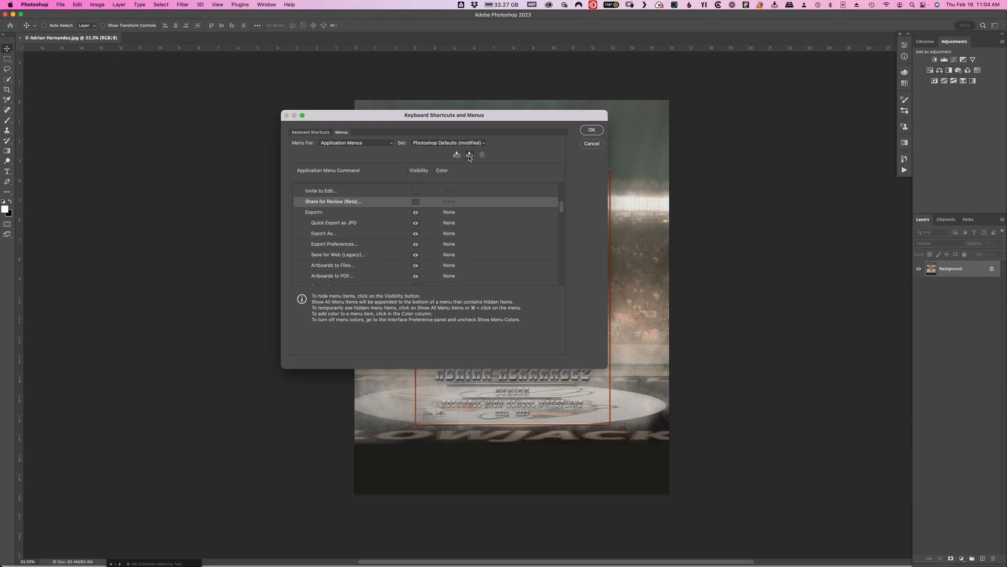
Save the customized menus as a new set named RTPC Photoshop Learning and apply it.
click(469, 156)
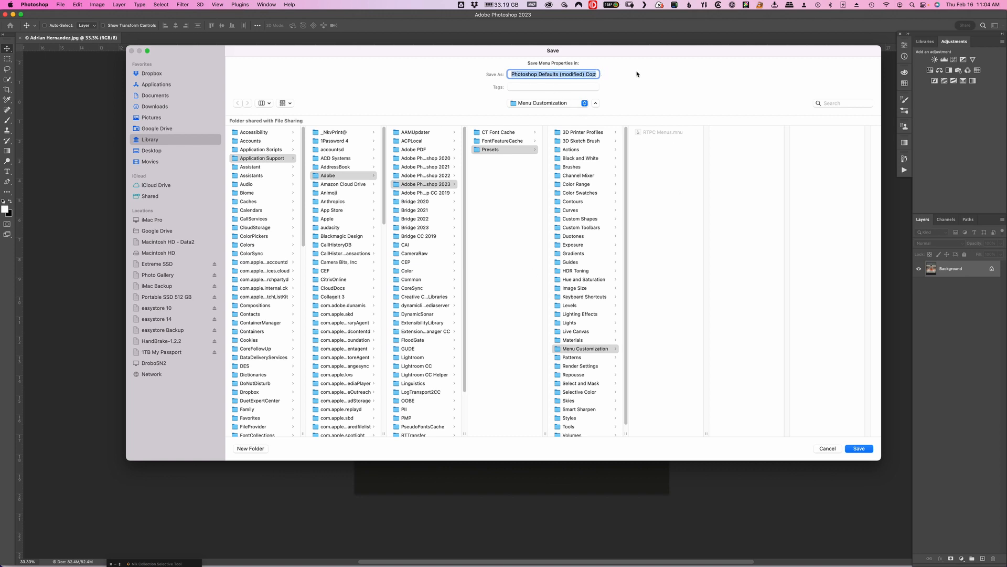
text(RTPC Photoshop Learning.mnu)
click(863, 449)
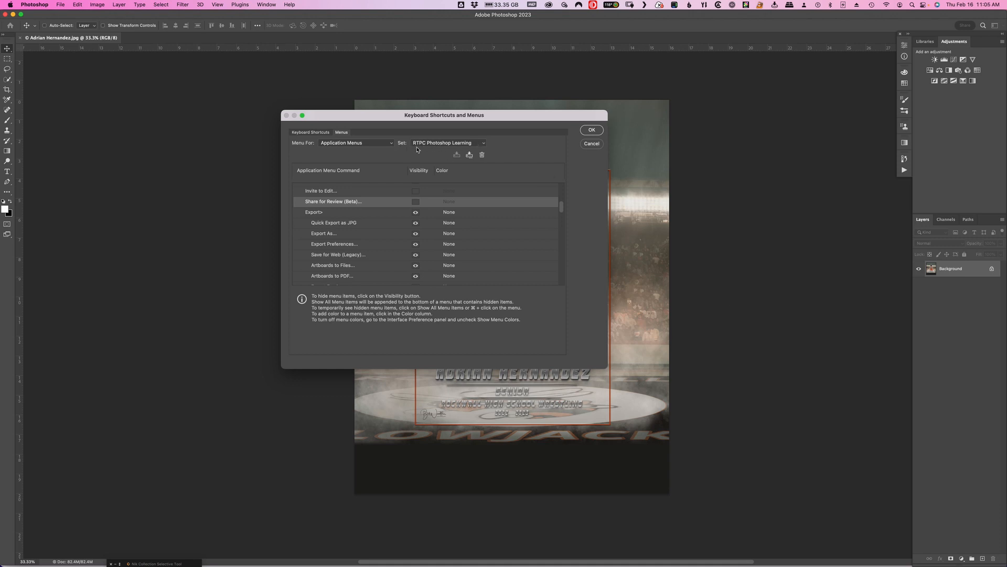
click(592, 130)
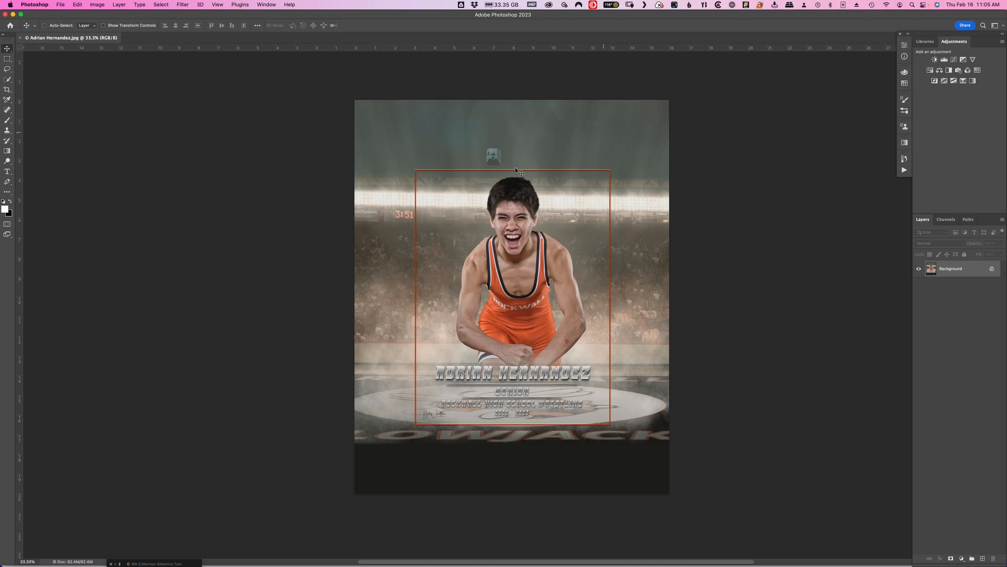
Check the shortened list of File commands, temporarily show all its menu items, and compare it with the Edit commands.
click(61, 6)
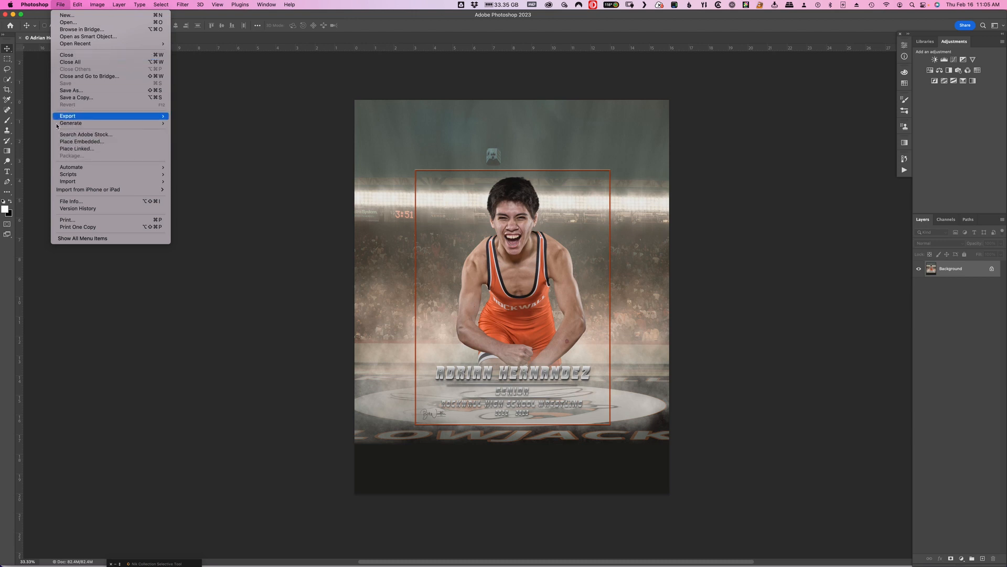
mouse_move(95, 127)
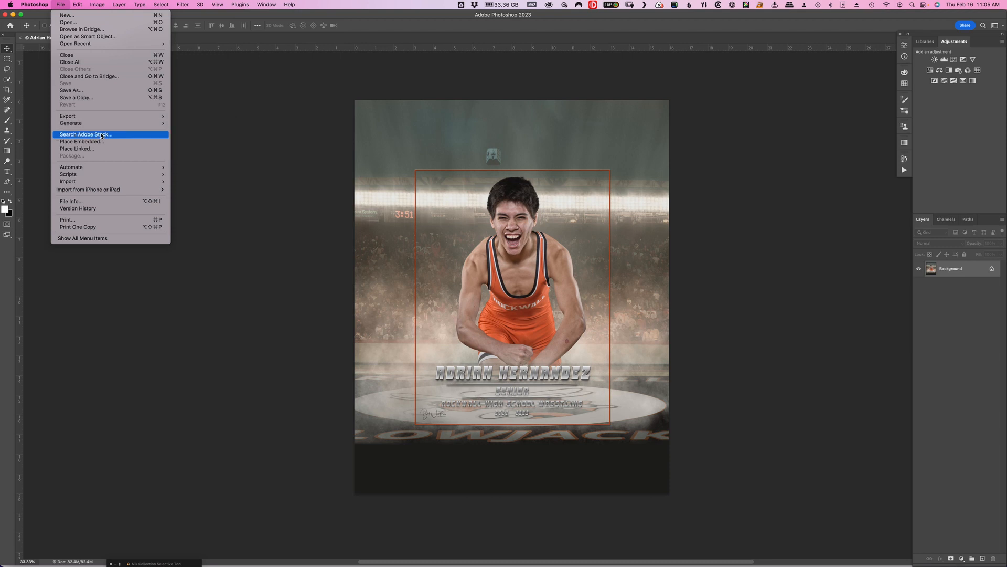
click(107, 240)
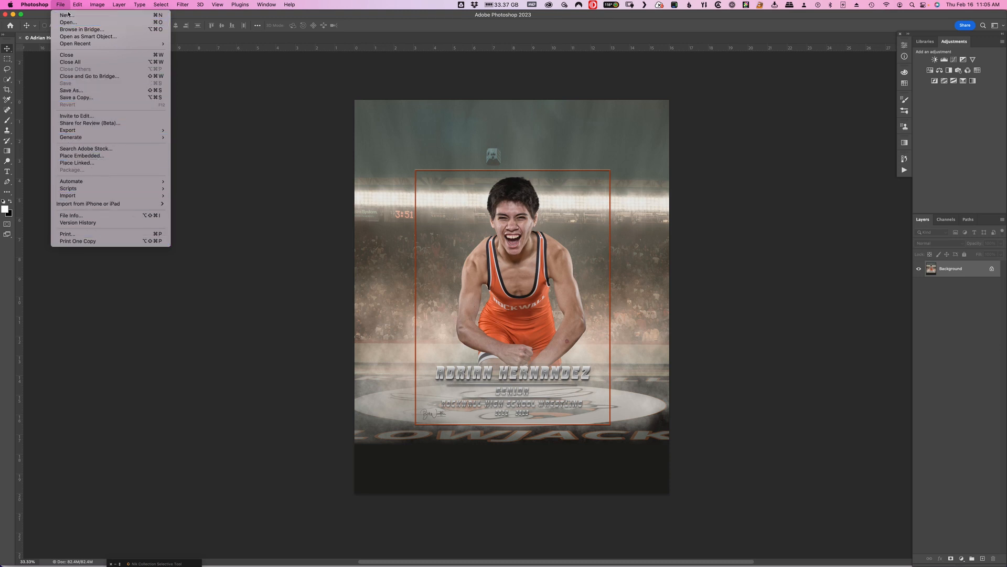
mouse_move(100, 189)
mouse_move(77, 6)
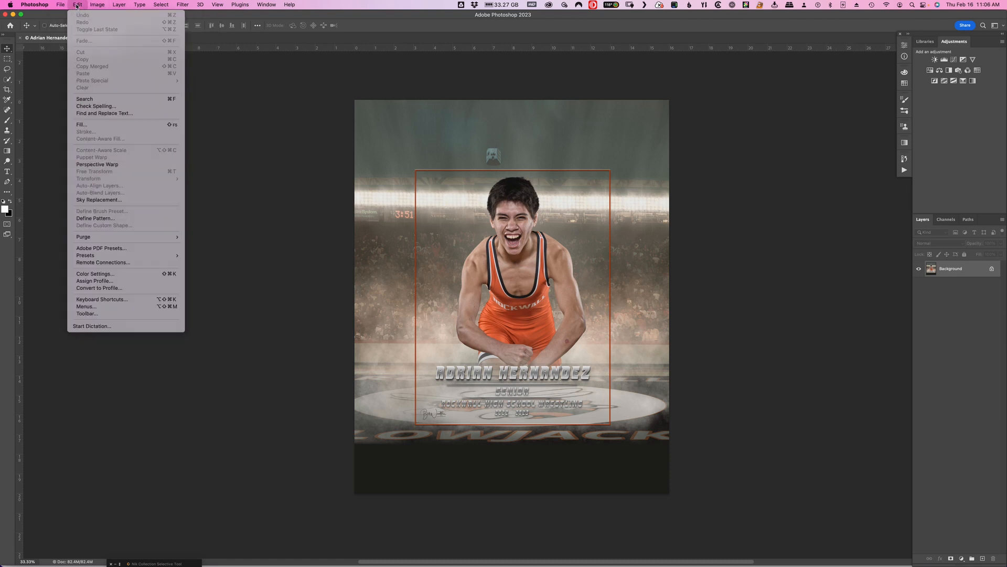
mouse_move(120, 6)
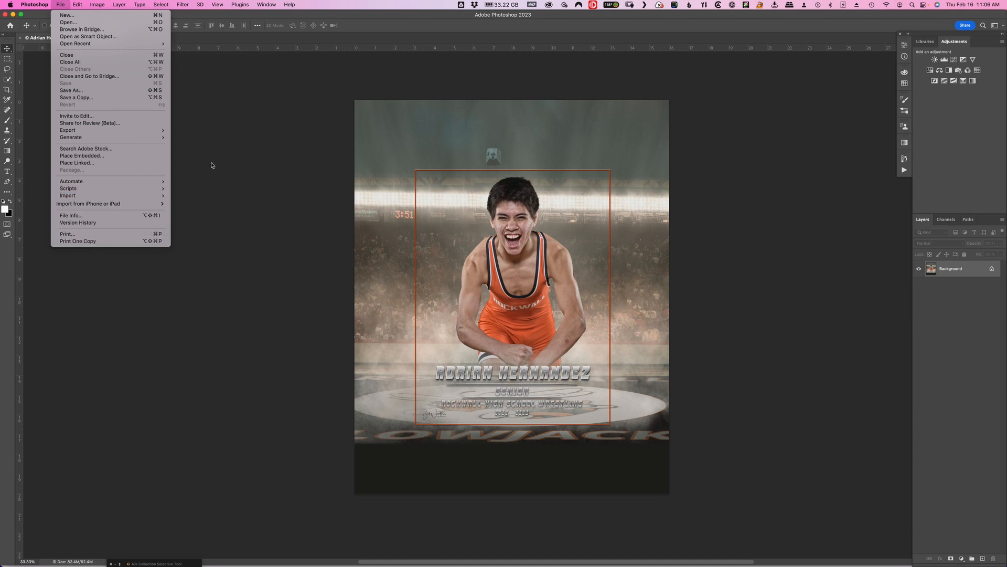
click(244, 103)
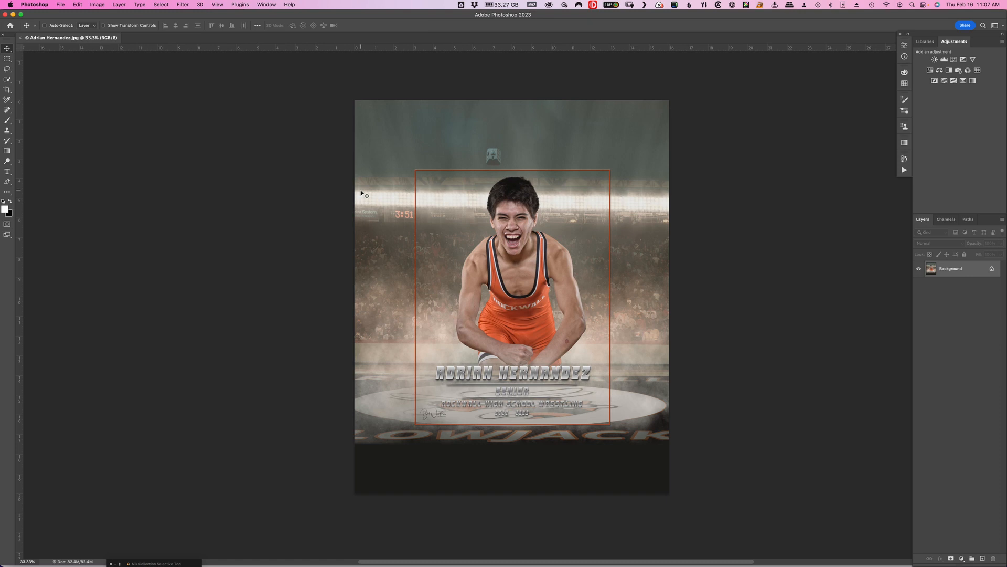
Find Convert to Smart Object under Layer > Smart Objects and set its color to Green in the menu customization settings.
click(119, 5)
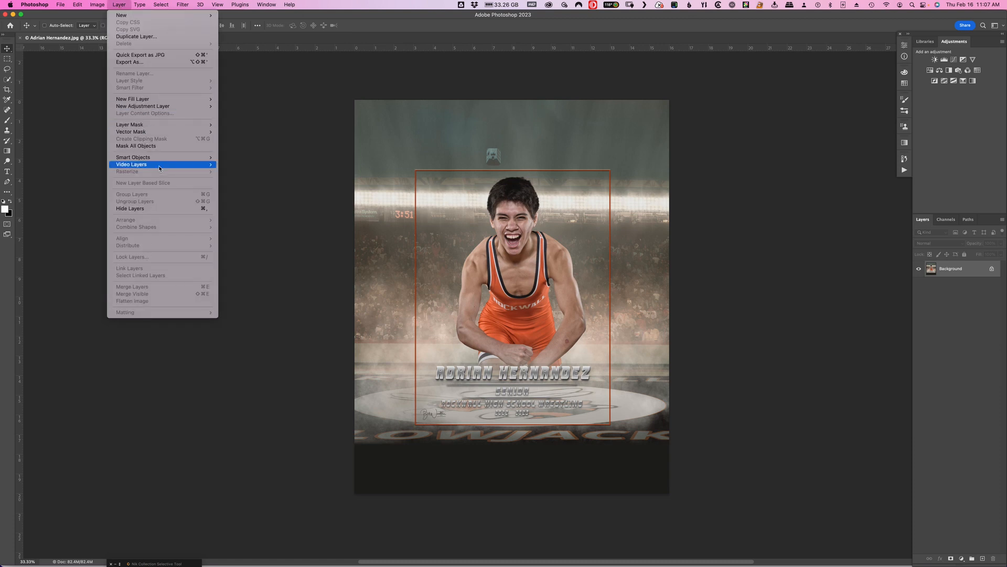
mouse_move(139, 159)
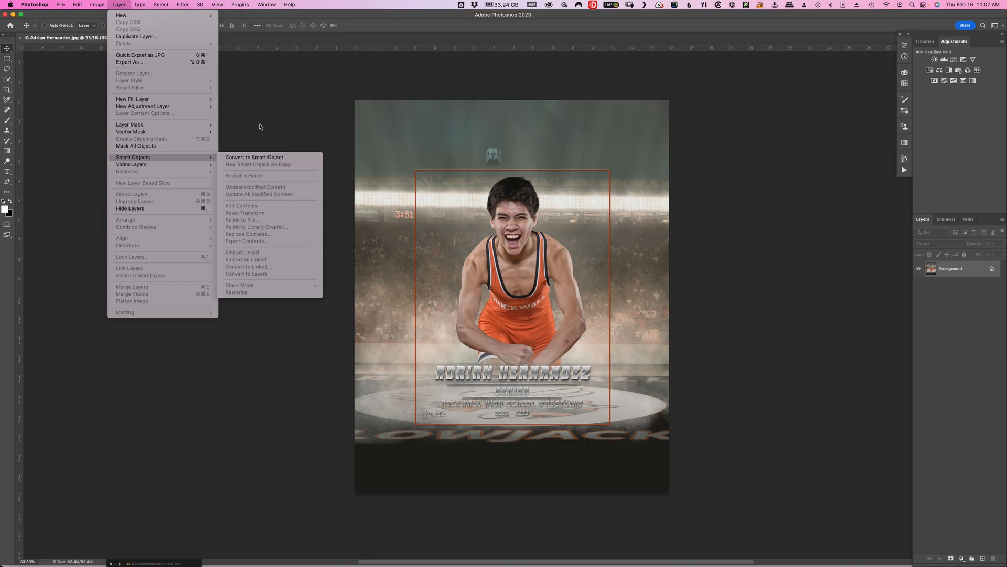
mouse_move(78, 6)
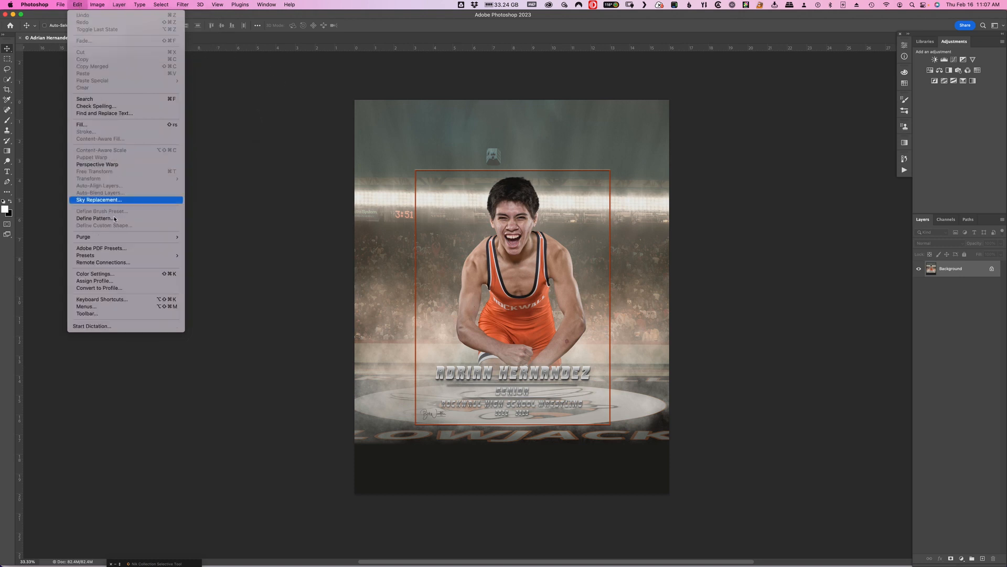
click(124, 310)
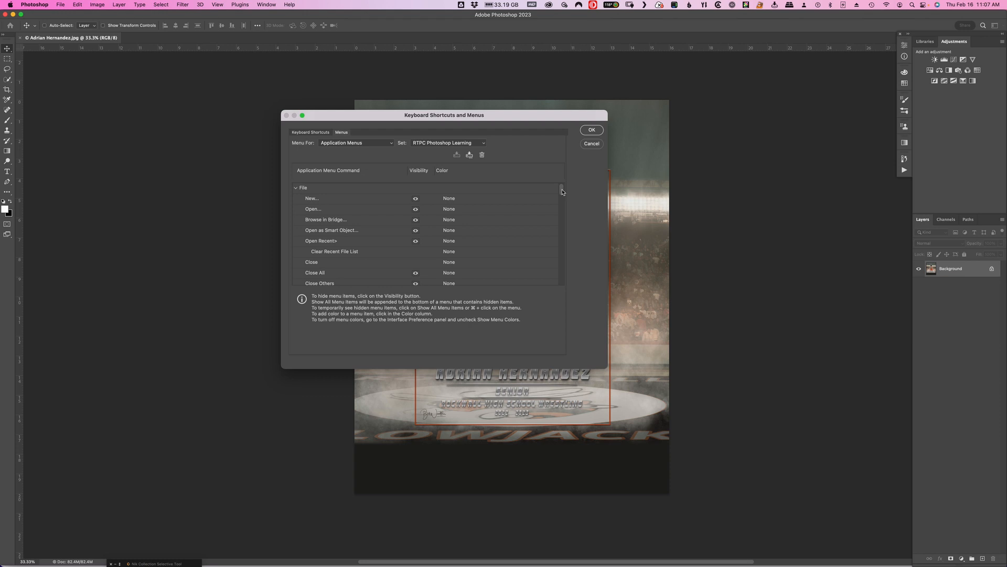
drag(562, 191, 557, 273)
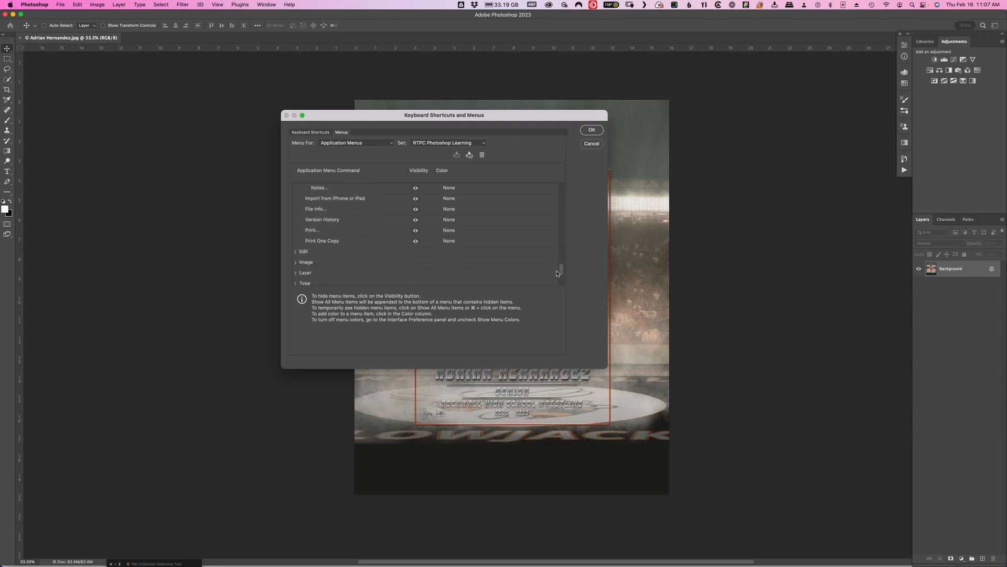
click(296, 273)
drag(562, 214, 563, 248)
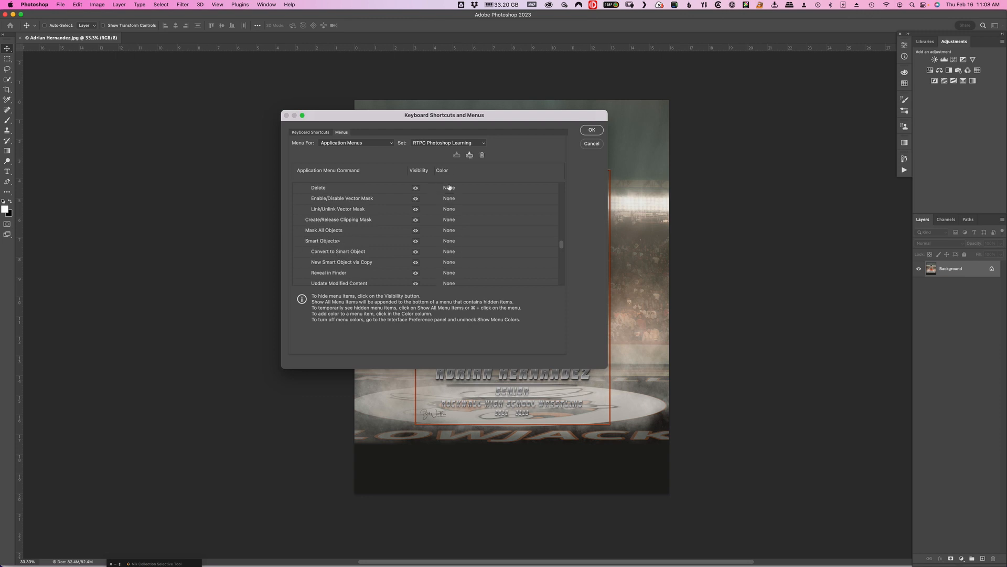
click(449, 254)
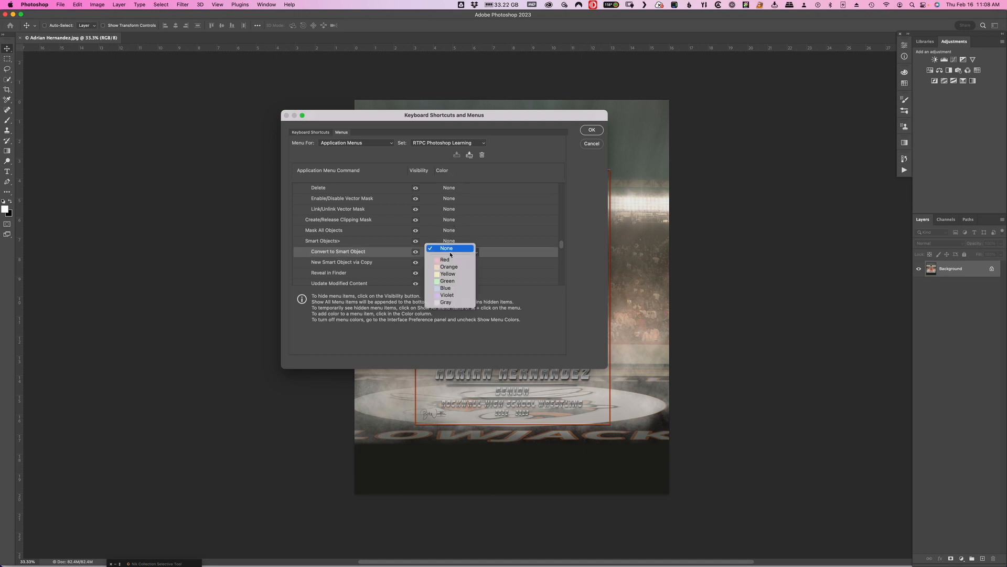
click(461, 284)
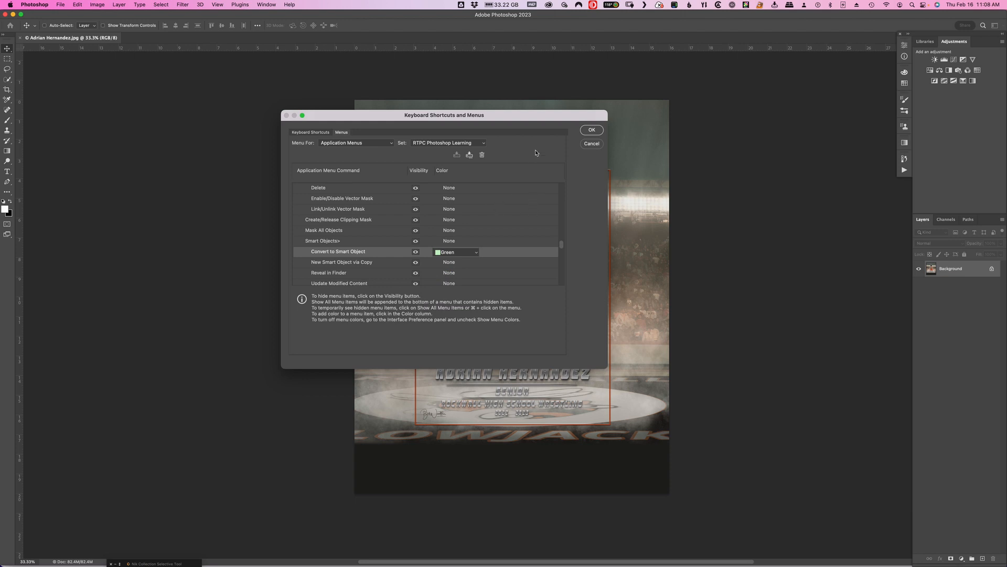
Save the color change to the existing RTPC Photoshop Learning menu set, apply it, and check the Smart Objects commands.
click(470, 156)
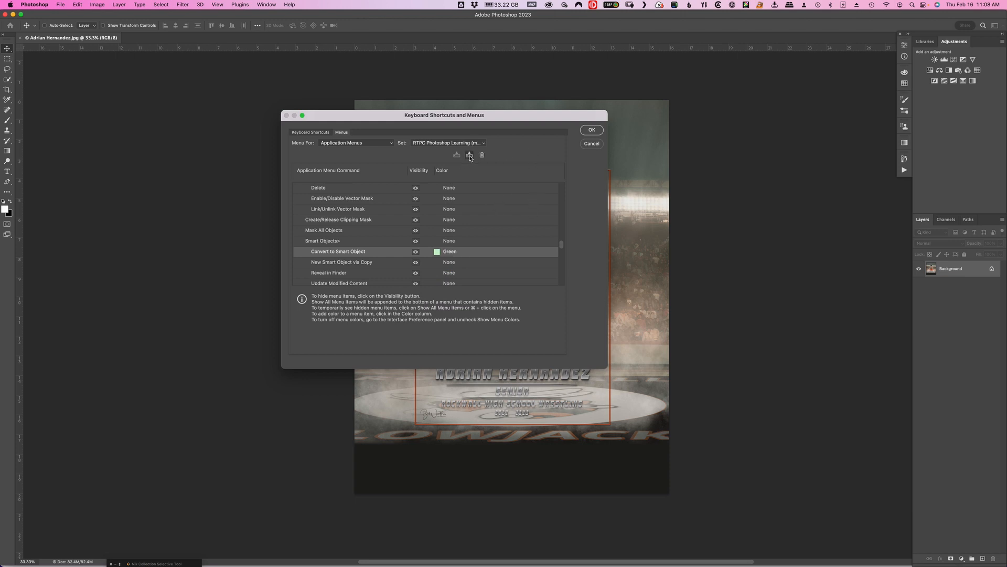
click(592, 131)
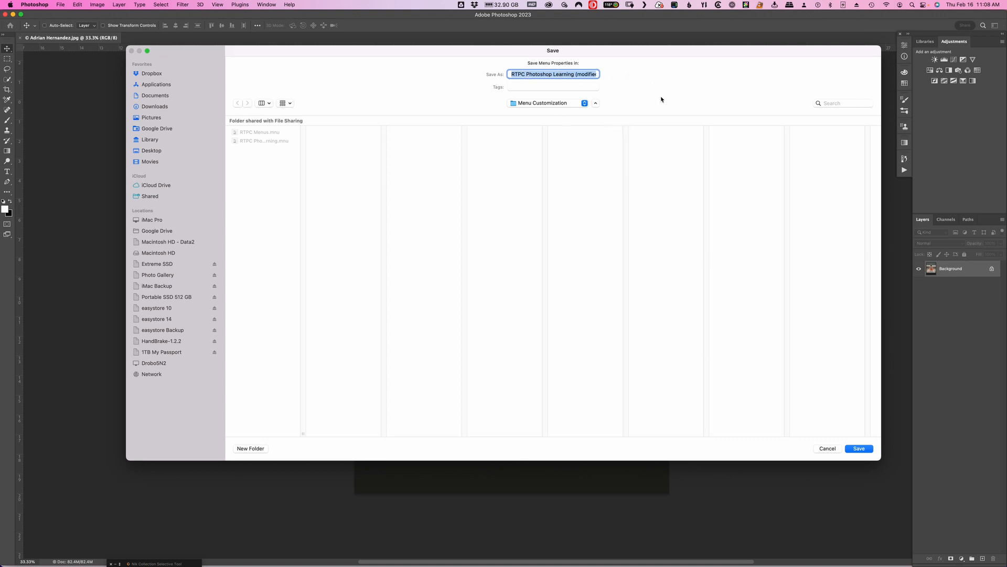
click(828, 450)
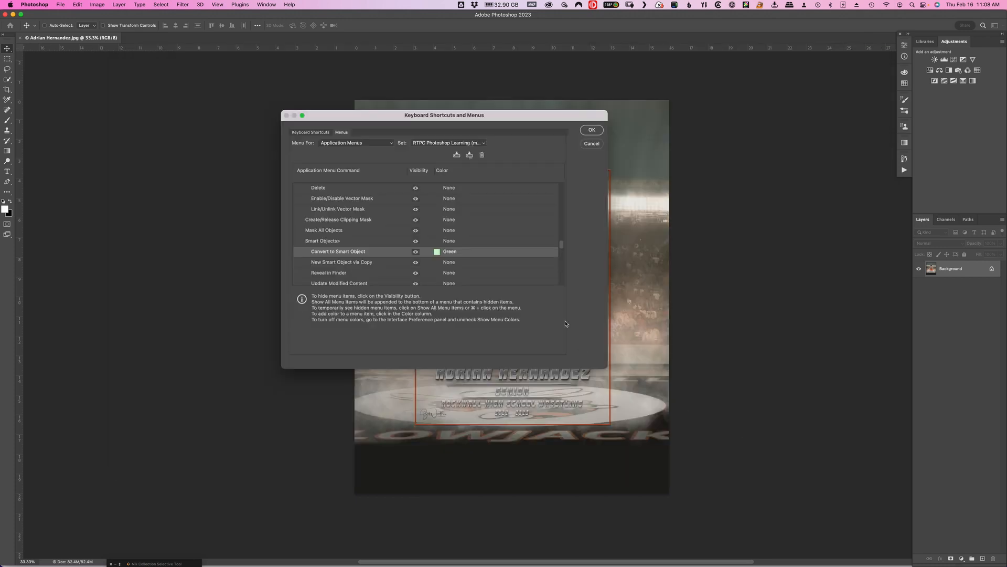
click(457, 156)
click(591, 130)
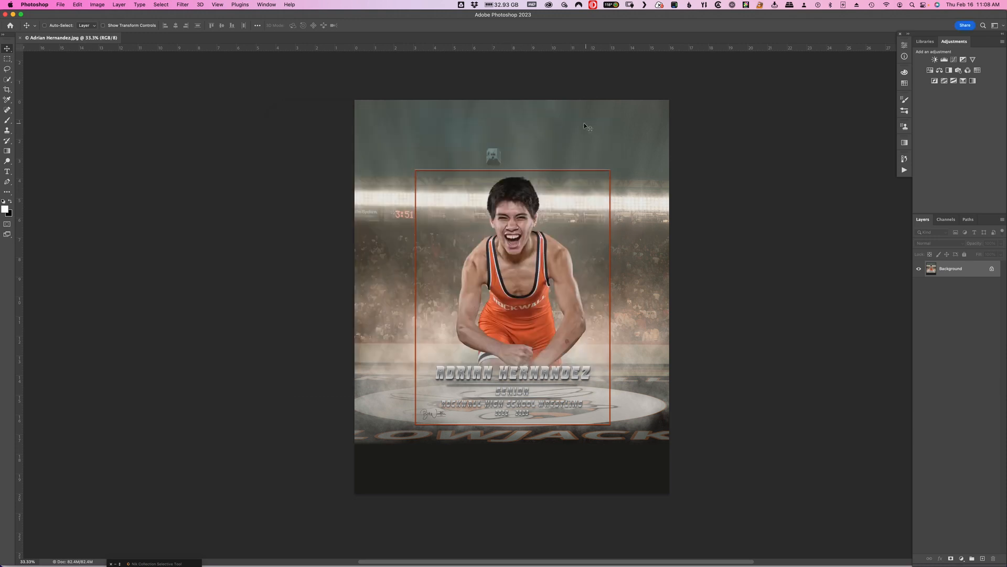
click(113, 5)
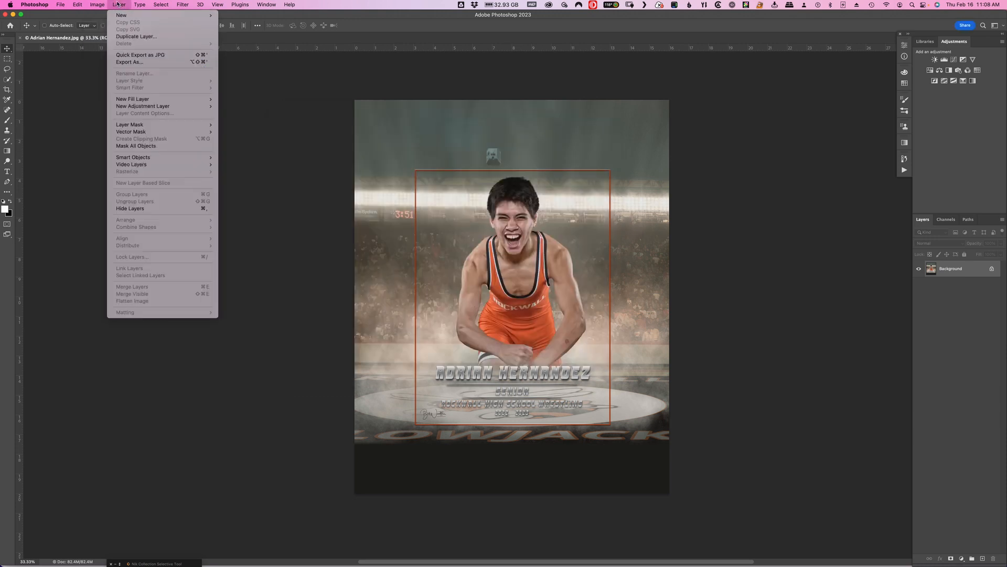
mouse_move(164, 157)
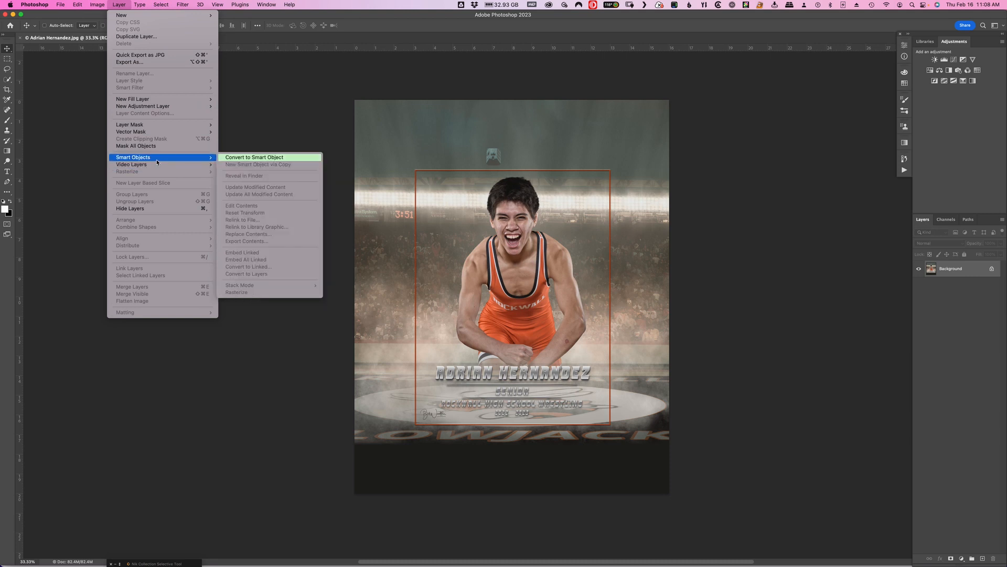
click(254, 119)
Set the color of the Layer menu's Smart Objects entry to Green in the menu customization settings and apply it.
click(77, 6)
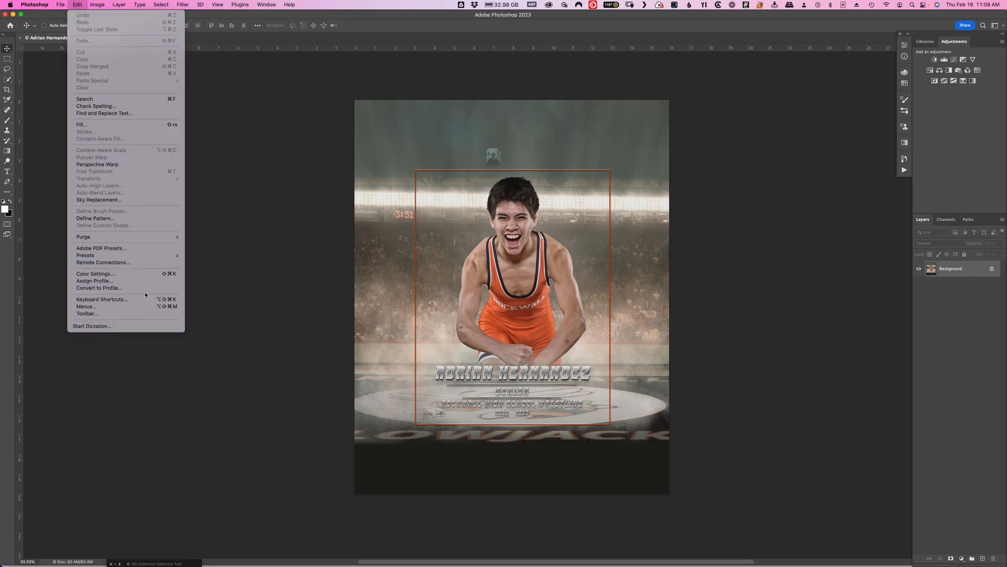
click(140, 308)
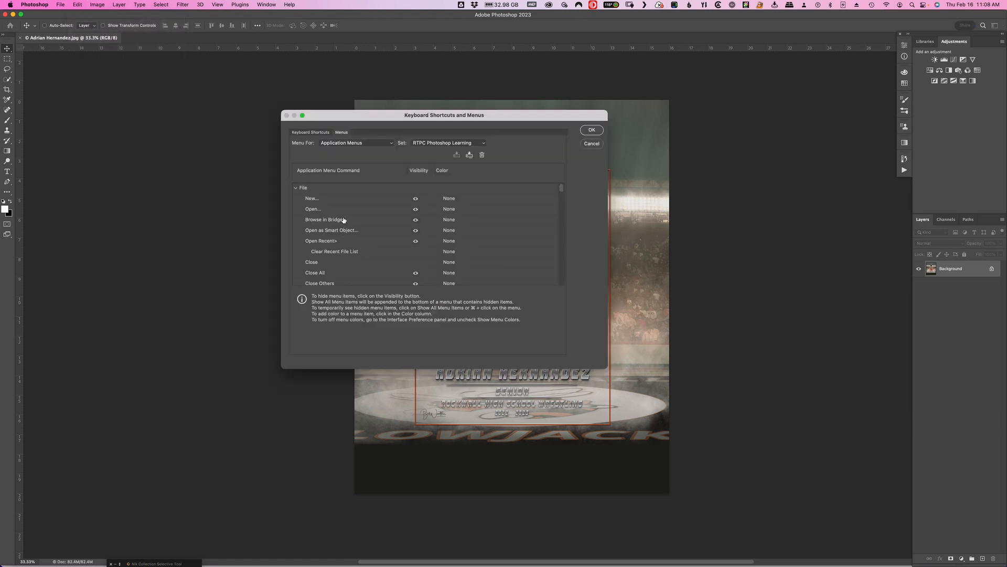
click(297, 188)
scroll(380, 255, down, 3)
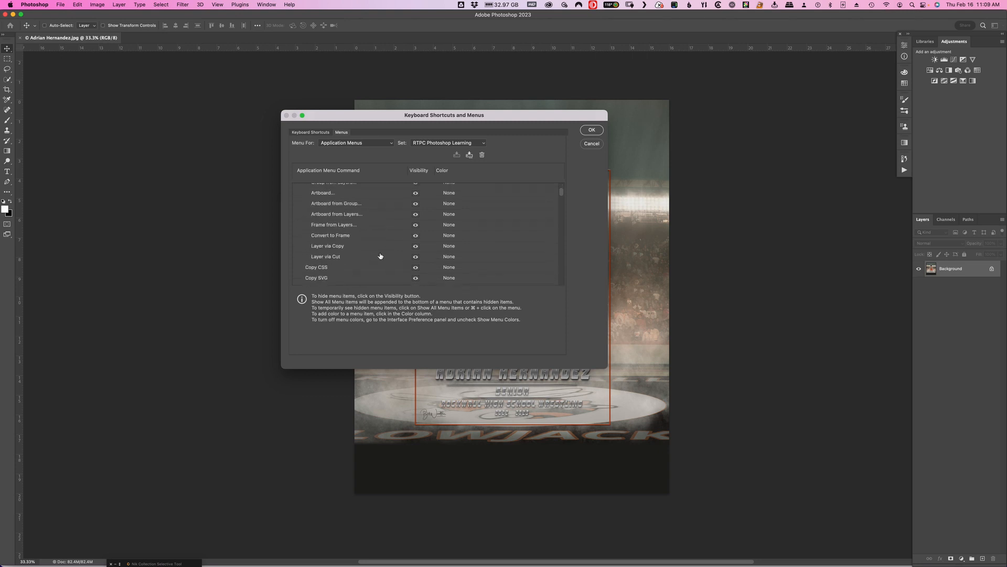
scroll(380, 256, down, 10)
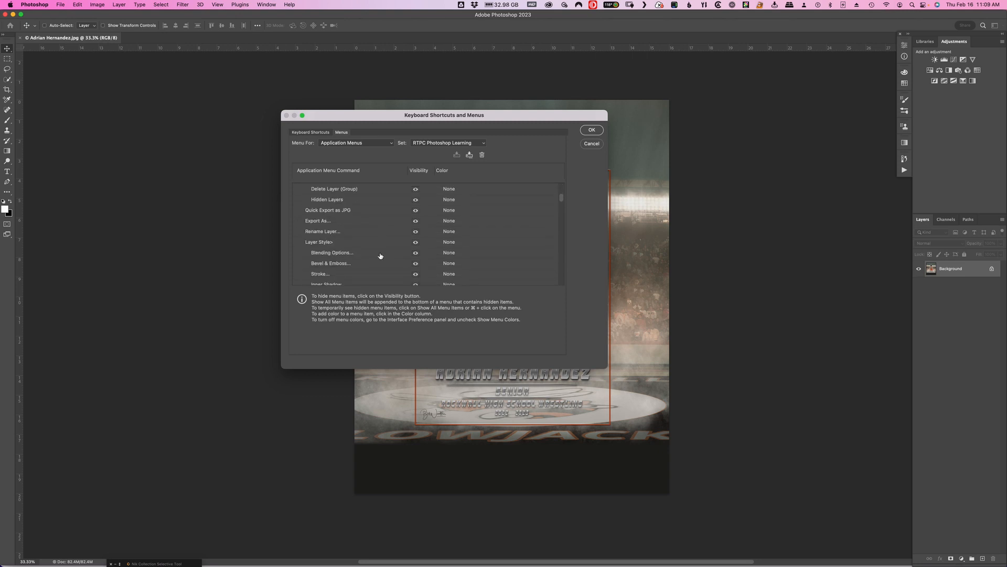
scroll(380, 255, down, 10)
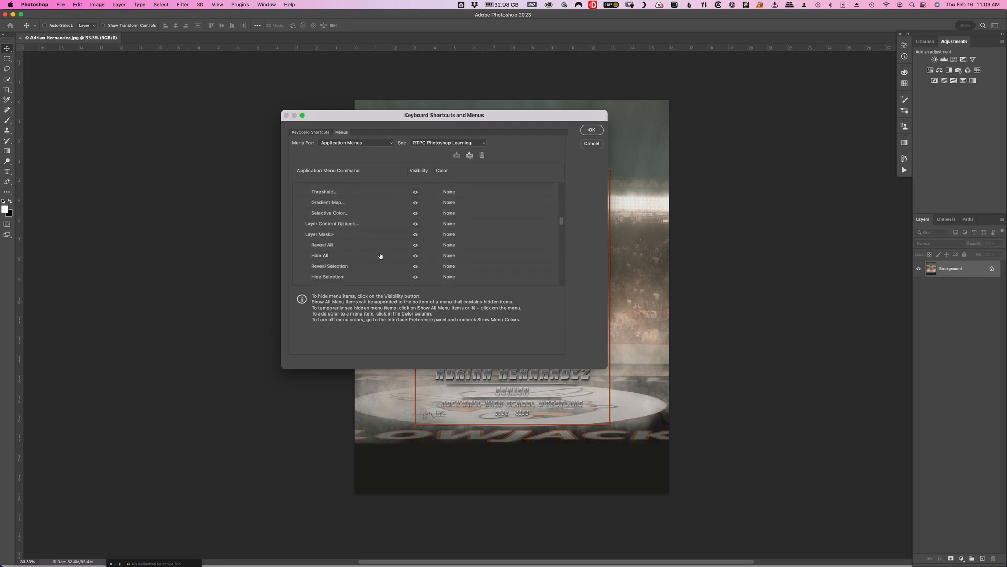
scroll(380, 255, down, 5)
scroll(380, 256, down, 3)
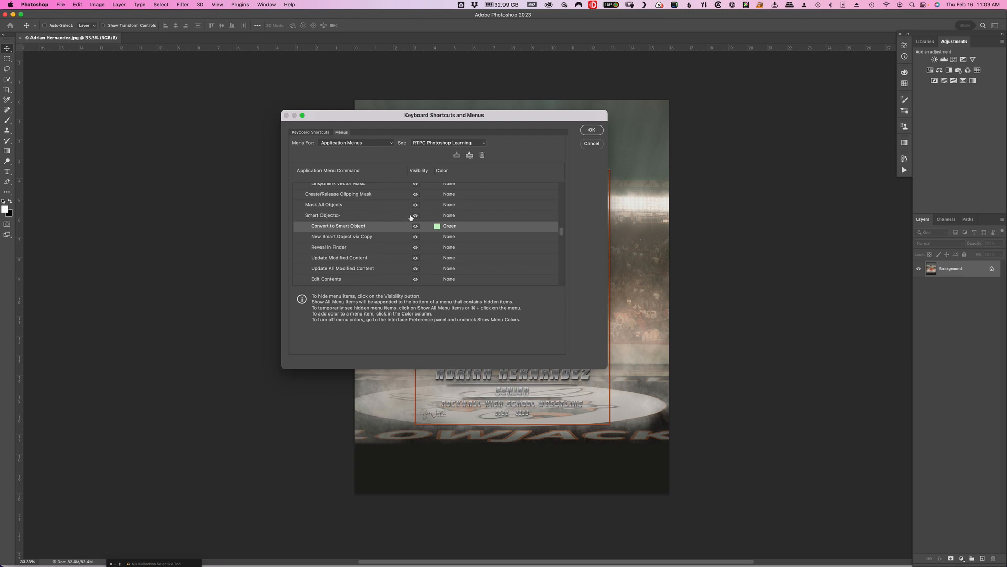
click(447, 215)
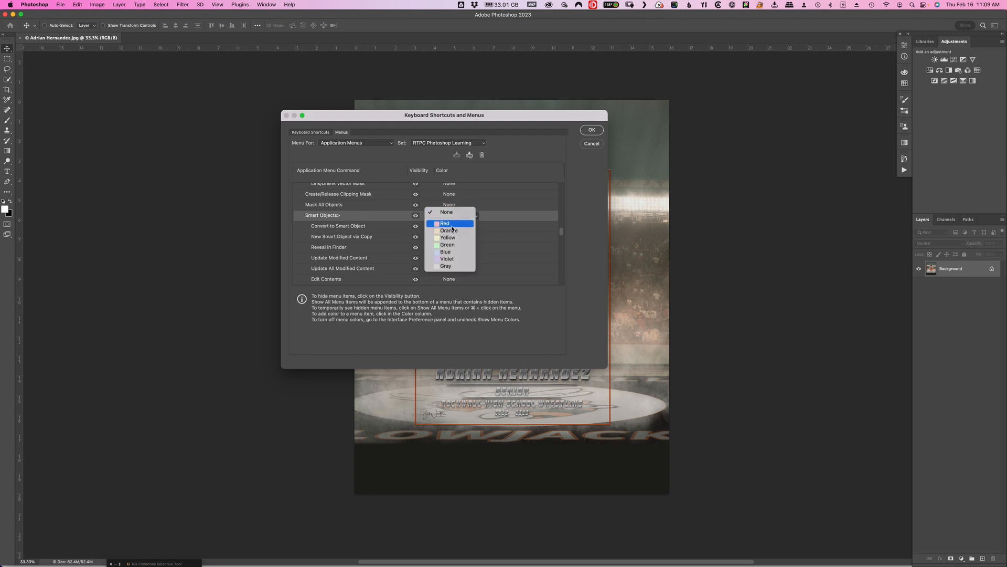
click(448, 245)
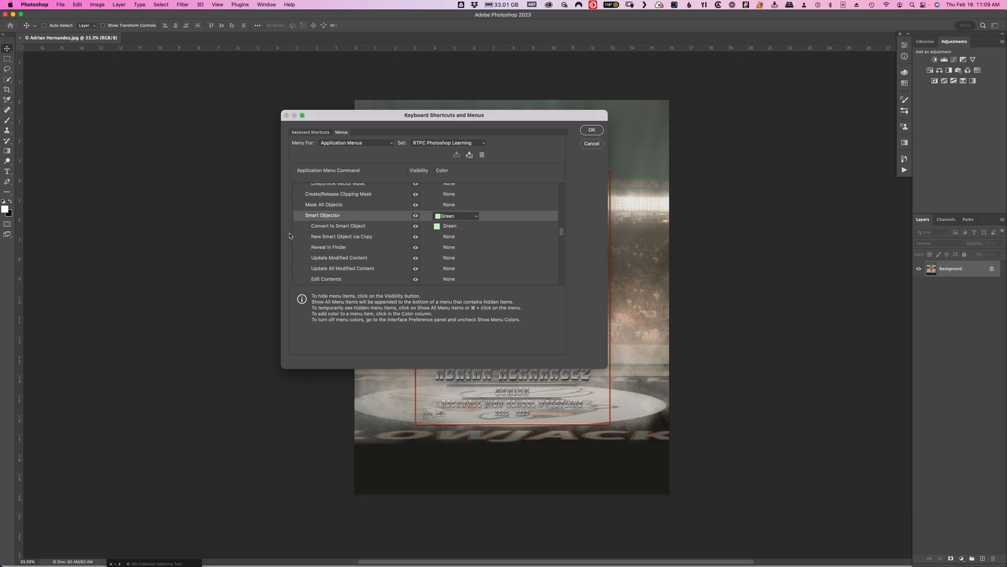
click(593, 134)
Check the Smart Objects entry among the Layer commands and convert the Background layer to a smart object.
click(119, 5)
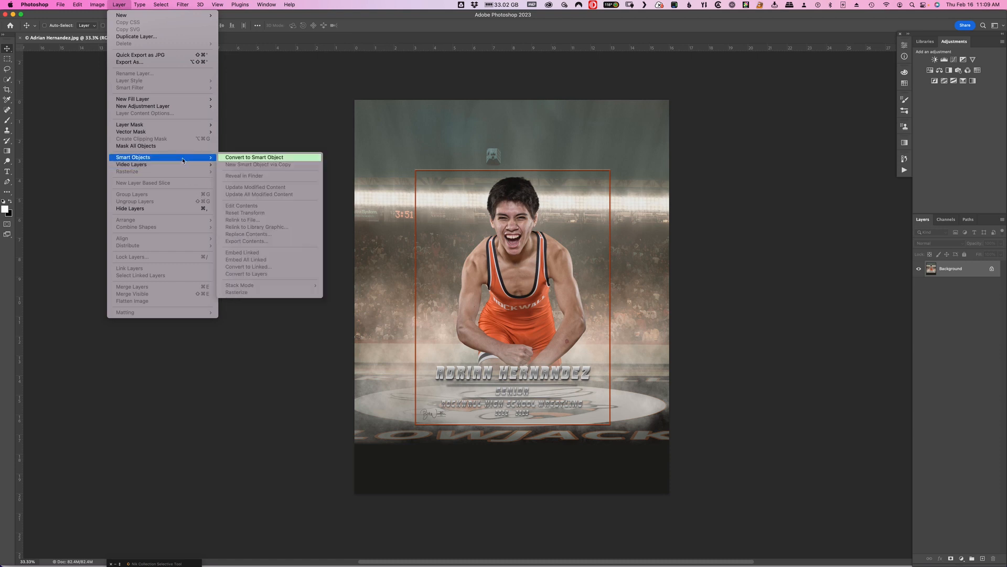
click(523, 157)
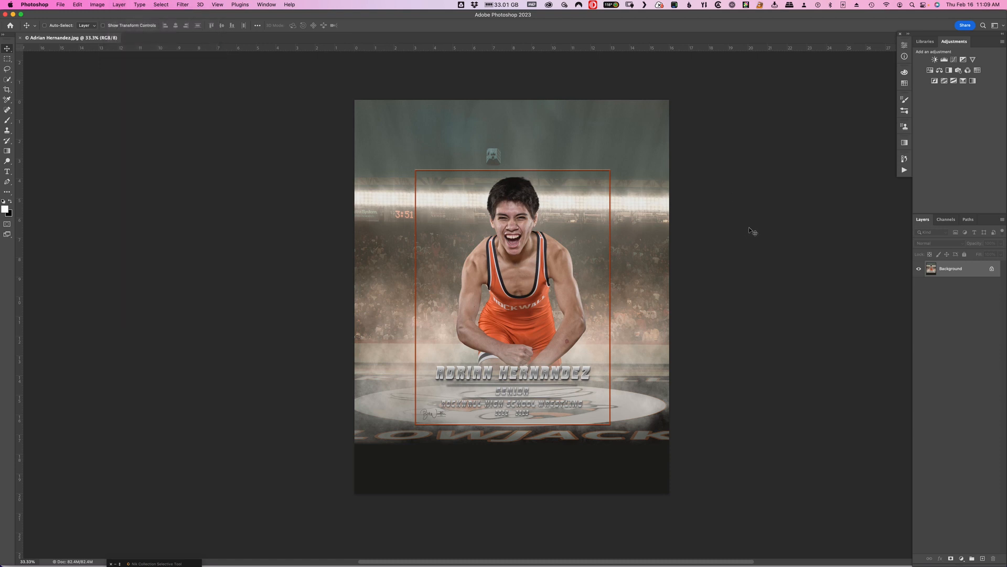
key(F2)
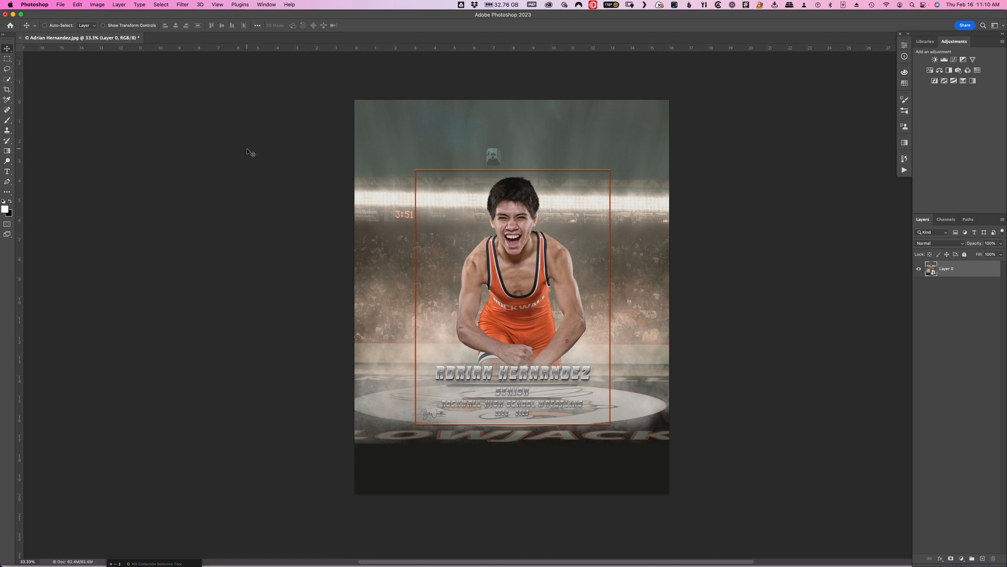
Browse the Export, Layer Style and Import commands, briefly opening the Import Images from Device window.
click(60, 4)
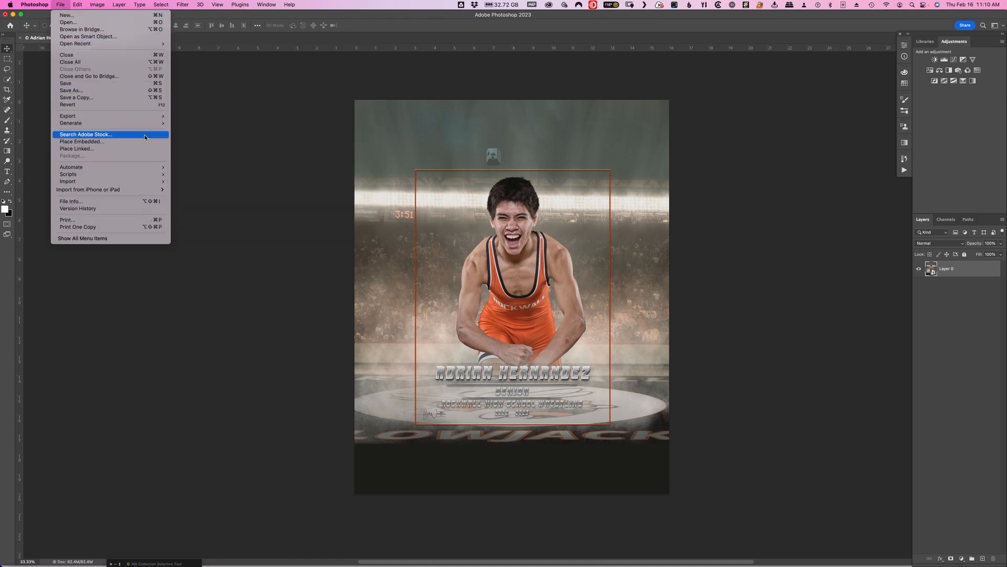
mouse_move(145, 118)
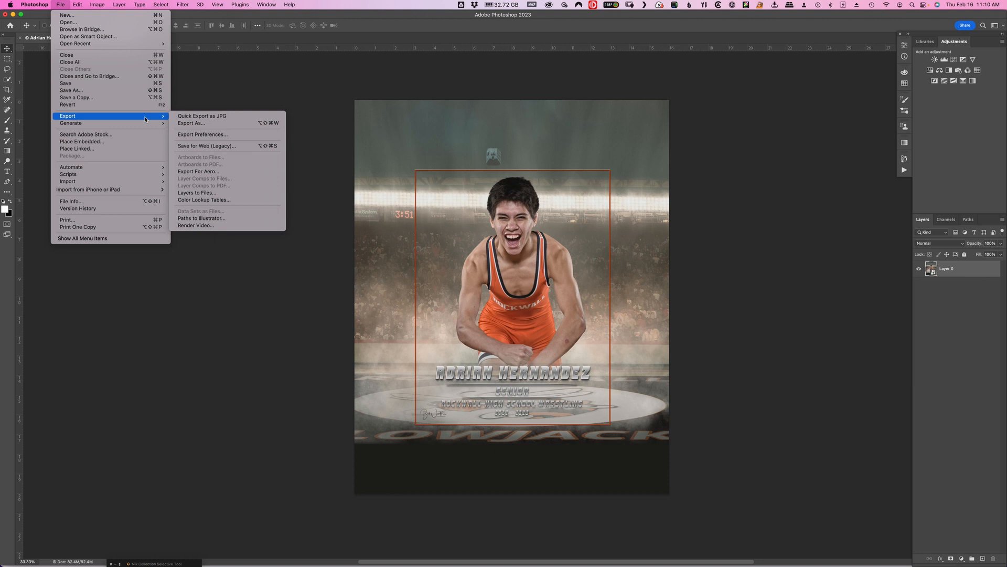
mouse_move(79, 6)
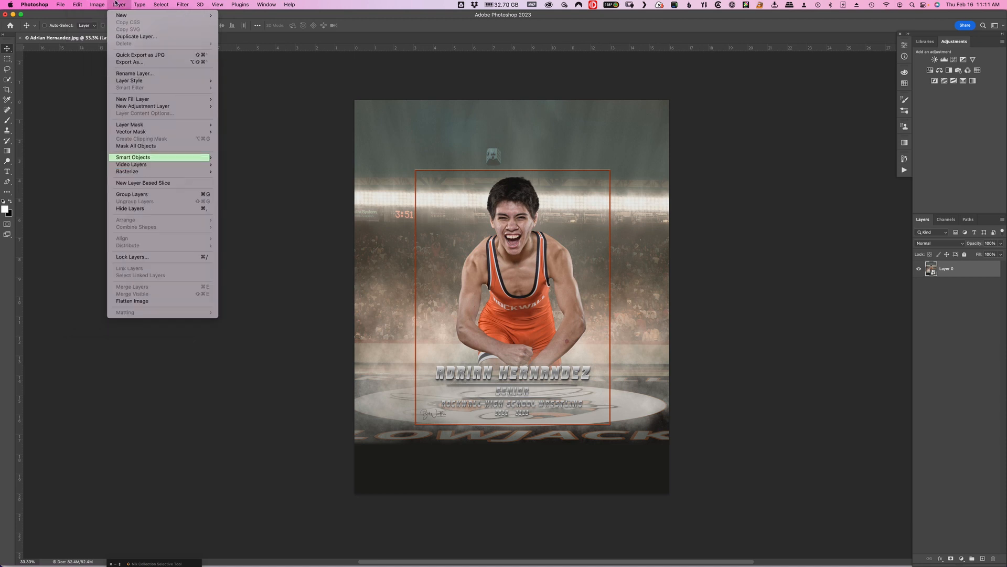
mouse_move(128, 80)
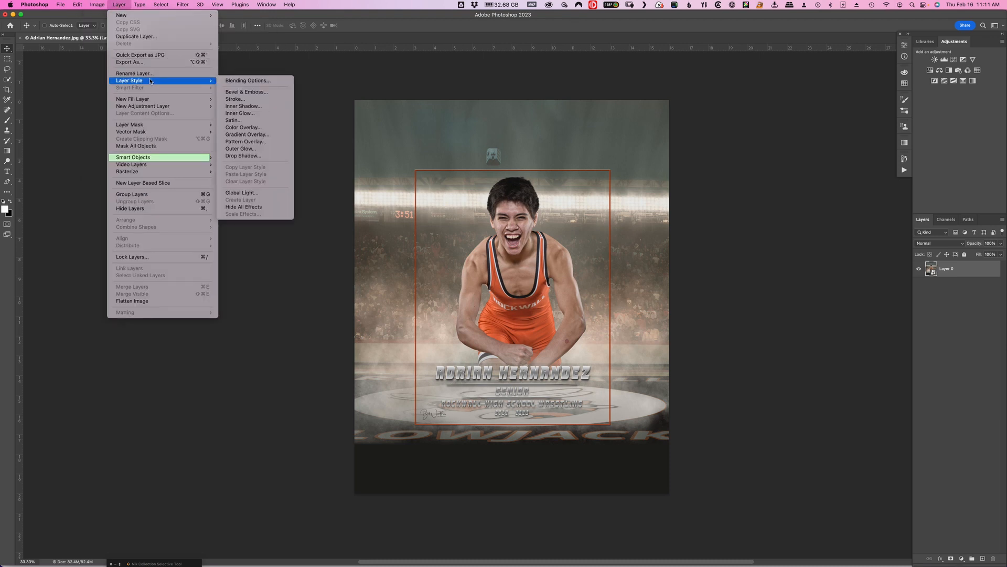
mouse_move(164, 6)
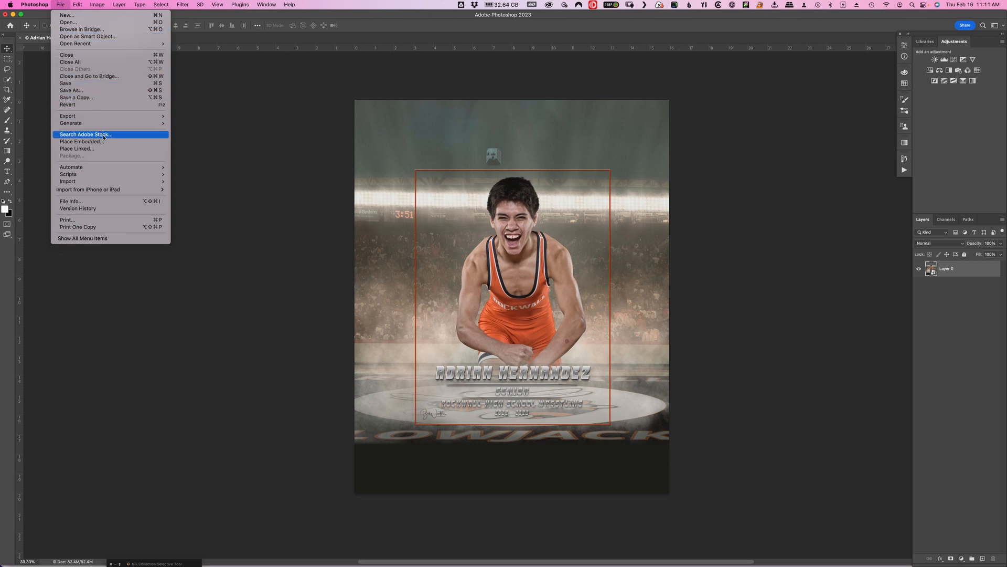
mouse_move(122, 184)
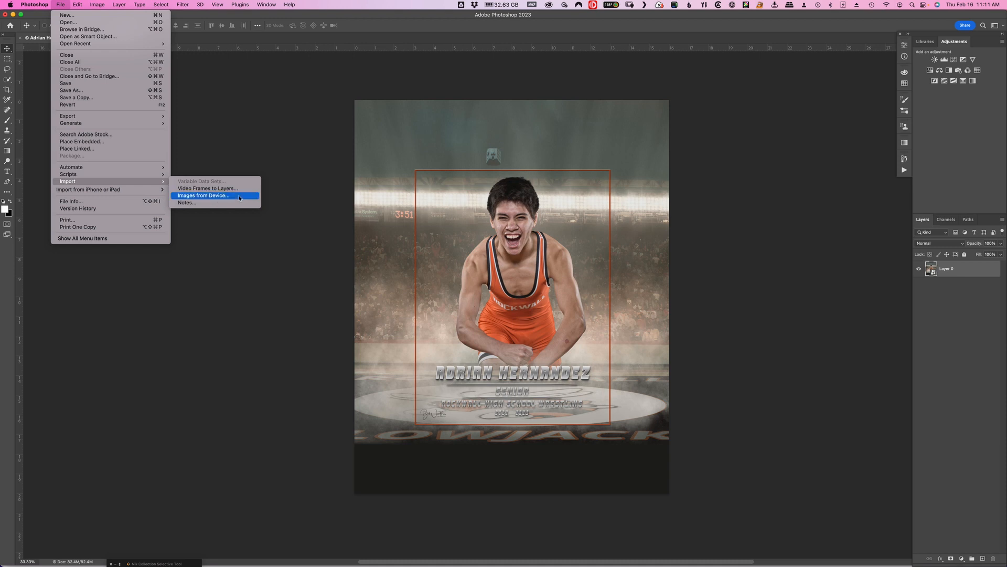
click(239, 198)
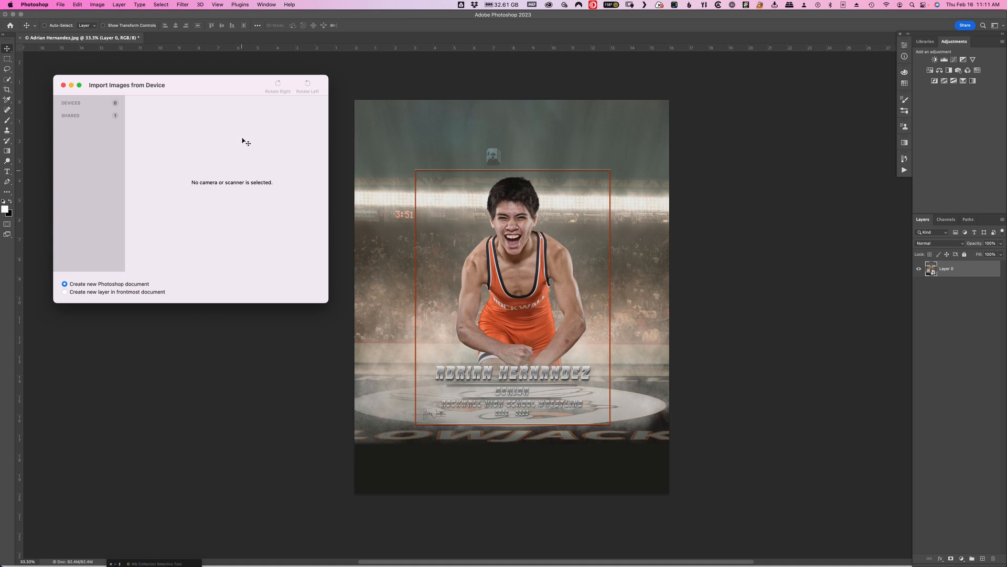
click(64, 85)
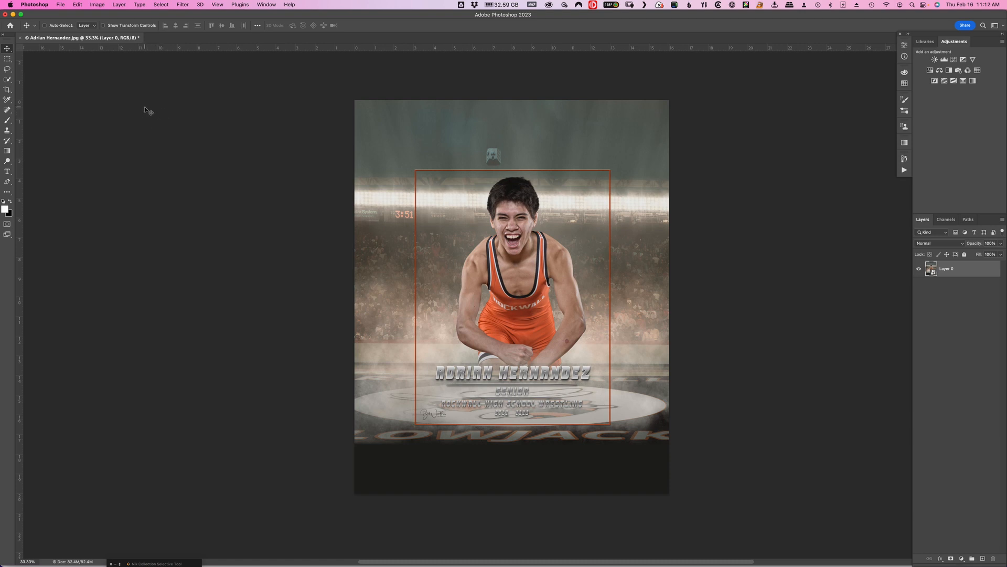
Open the keyboard shortcut settings for application menus and view the shortcuts of the File commands.
click(79, 6)
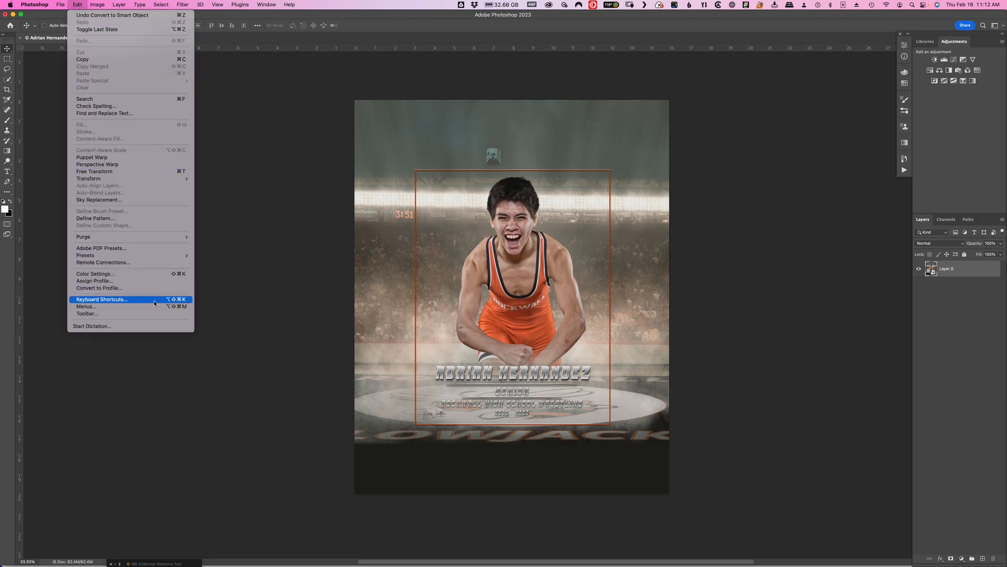
click(126, 301)
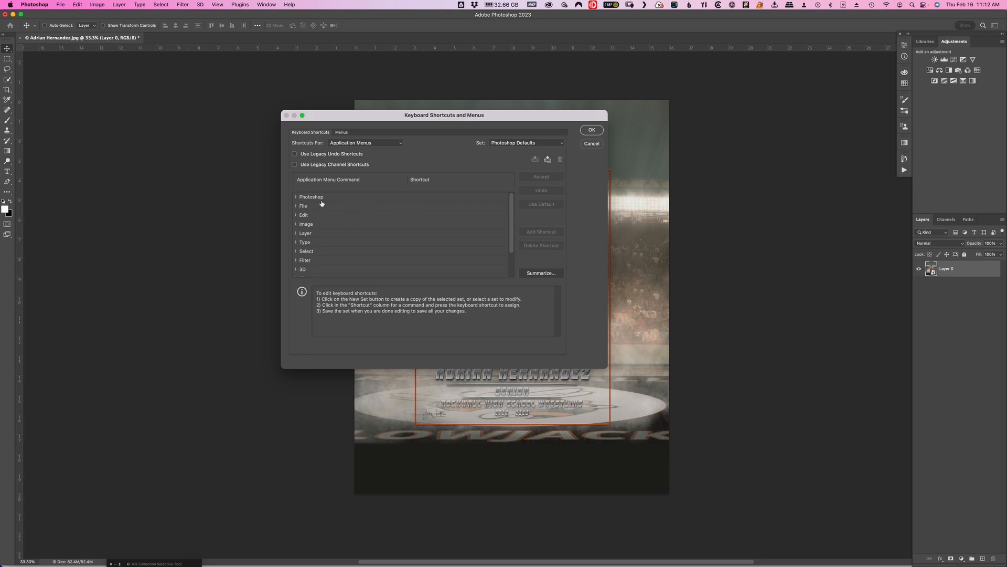
click(296, 207)
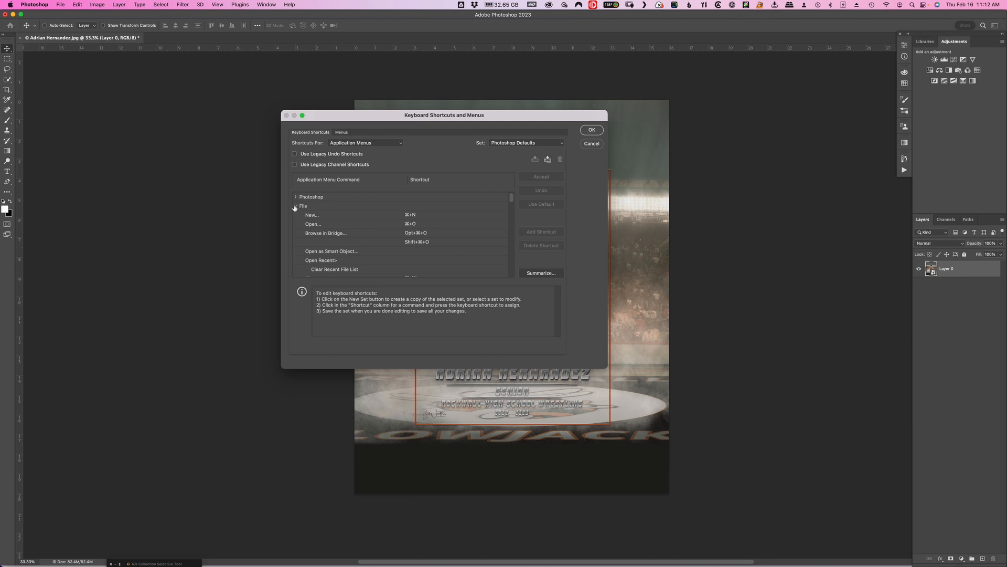
click(295, 206)
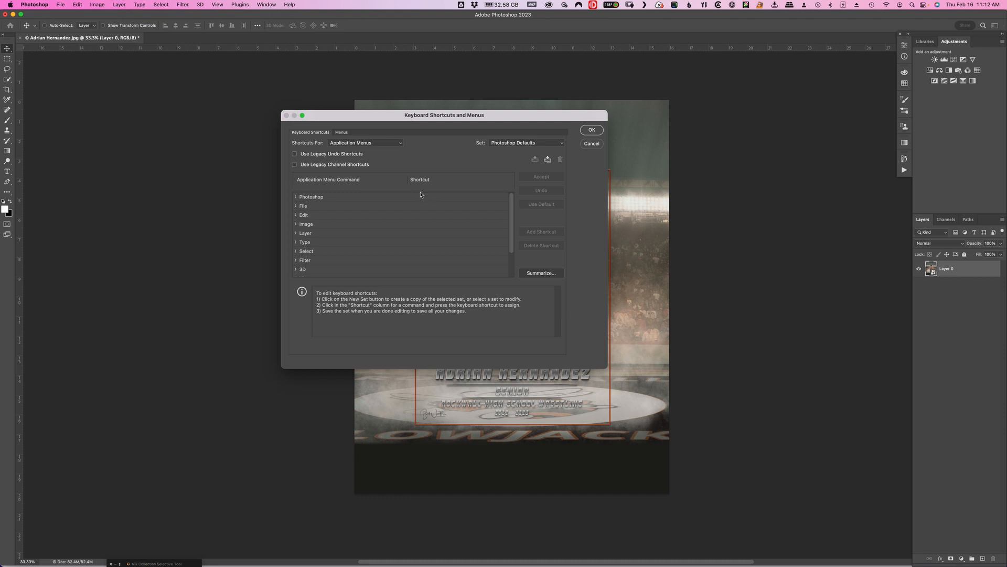
Switch to the Taskspaces shortcuts and examine the tool shortcuts of Select and Mask.
click(368, 143)
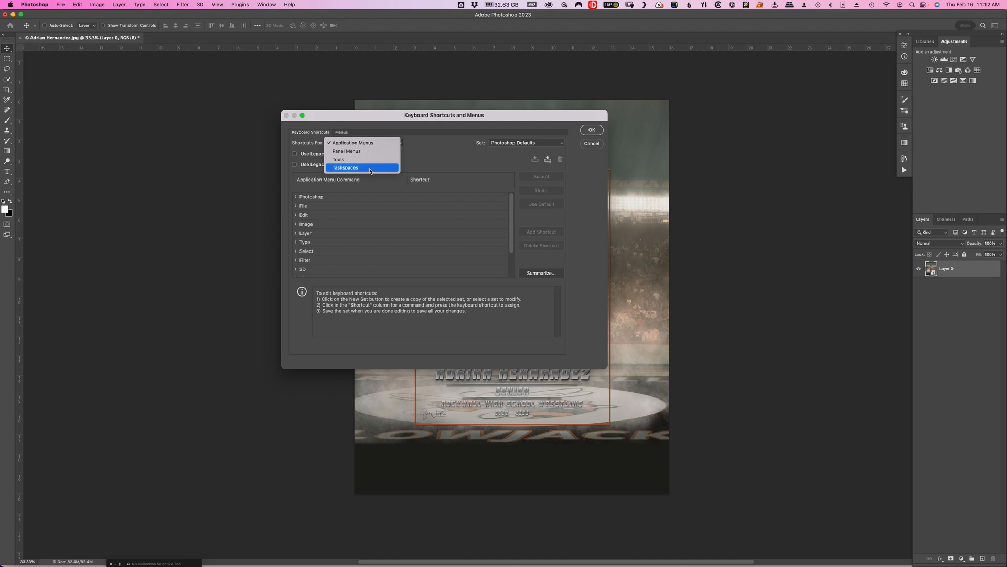
click(370, 168)
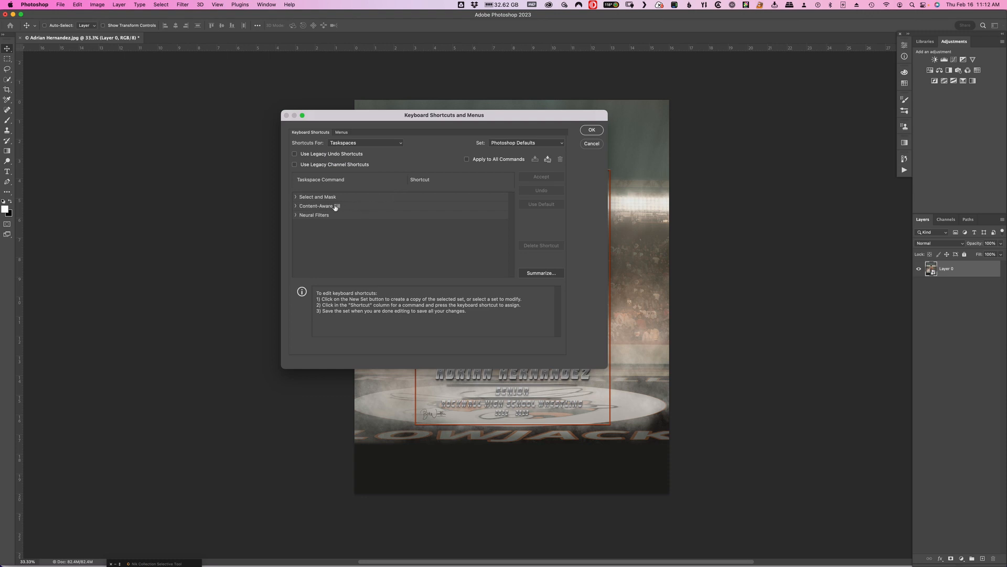
click(295, 197)
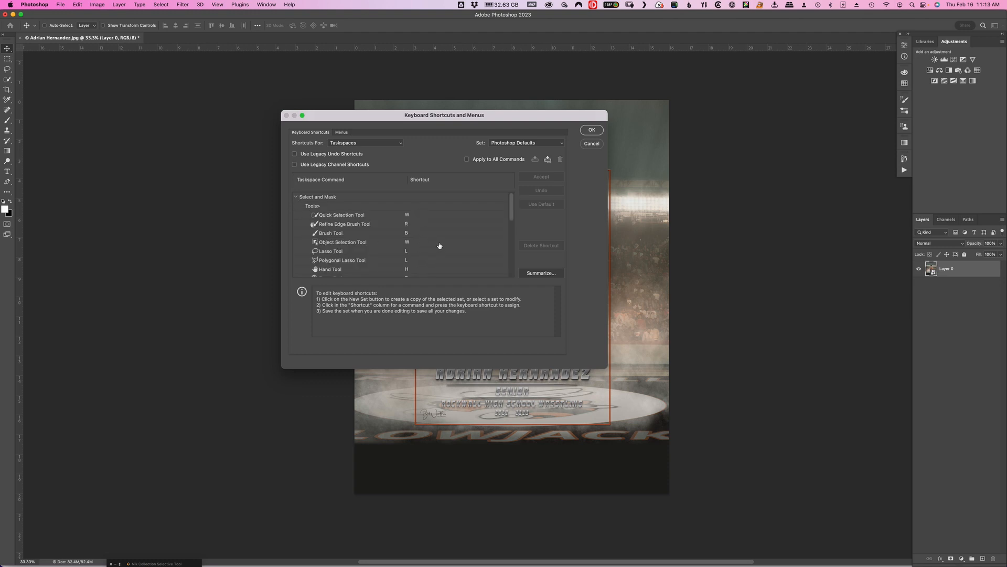
drag(514, 204, 513, 212)
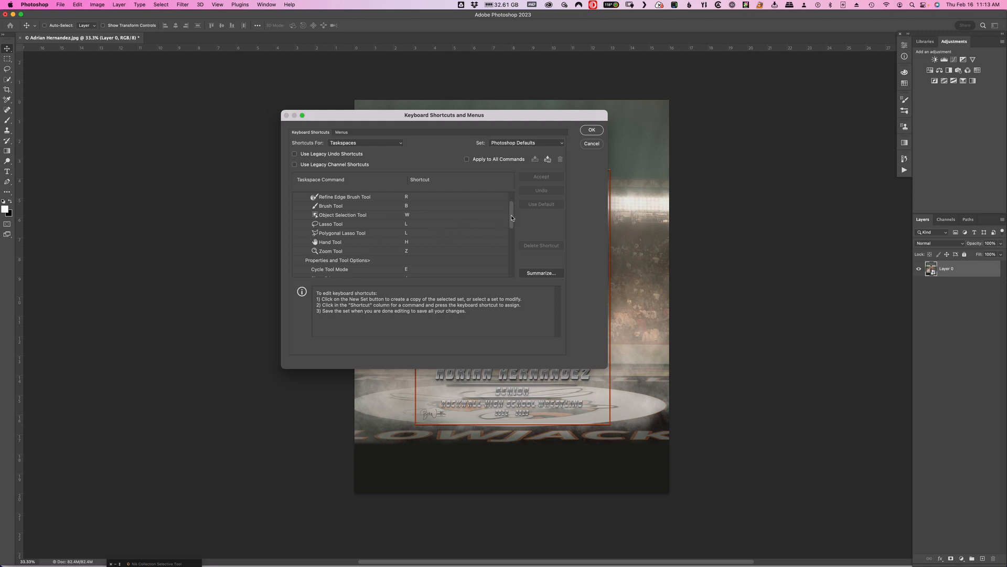
mouse_move(512, 218)
mouse_down()
mouse_move(511, 236)
mouse_move(511, 204)
mouse_up()
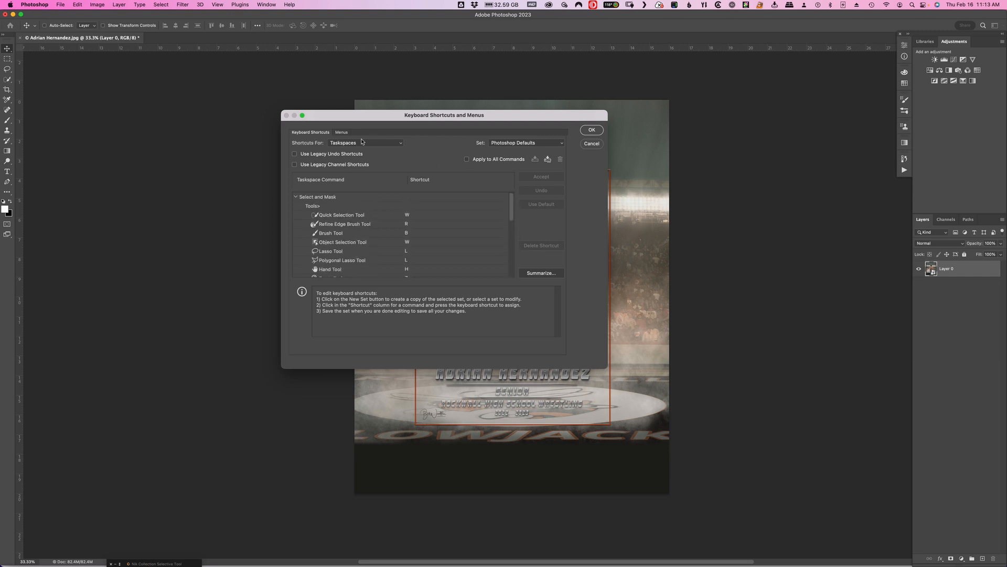
Return to the Application Menus shortcuts and examine the commands in the Photoshop group.
click(401, 145)
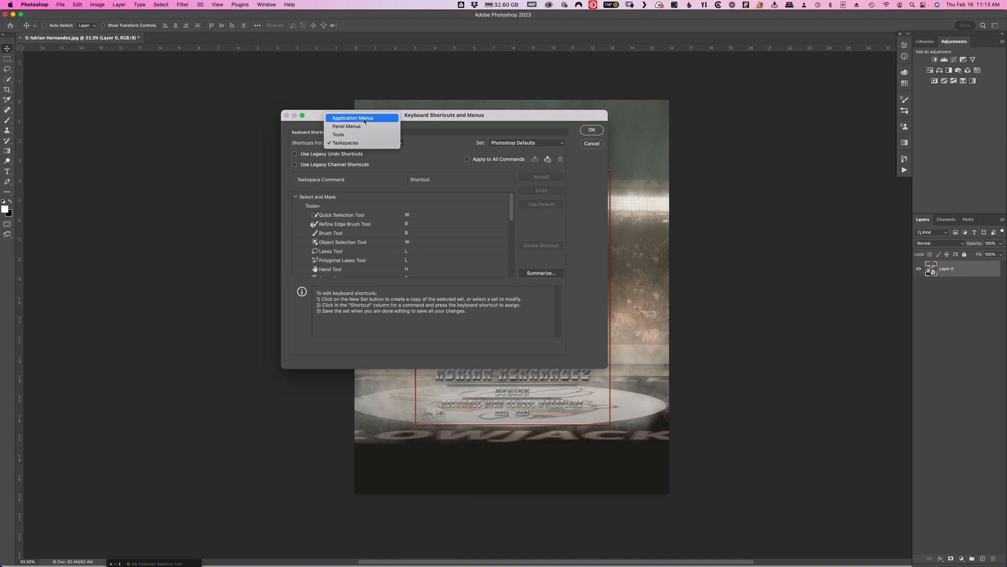
click(383, 120)
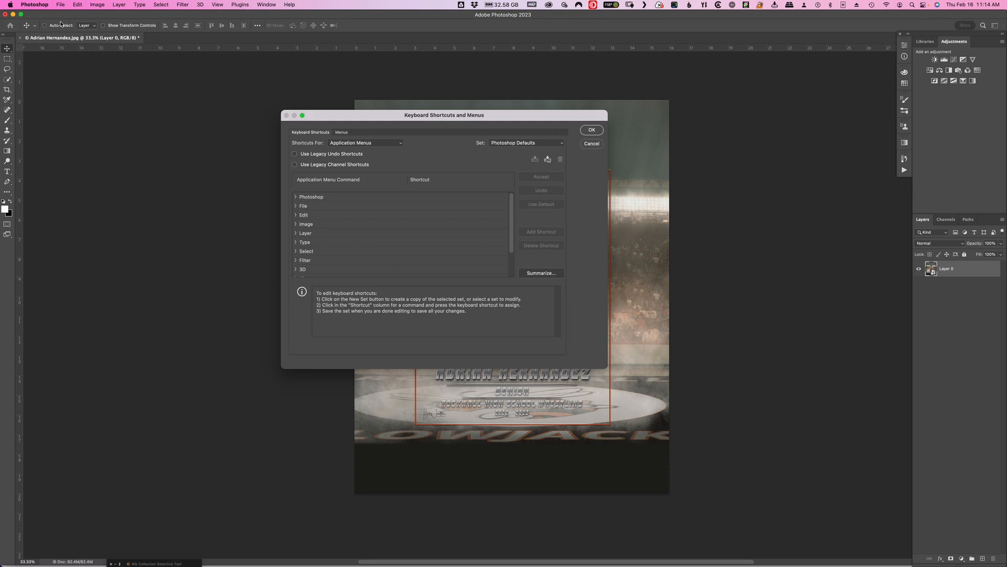
click(295, 197)
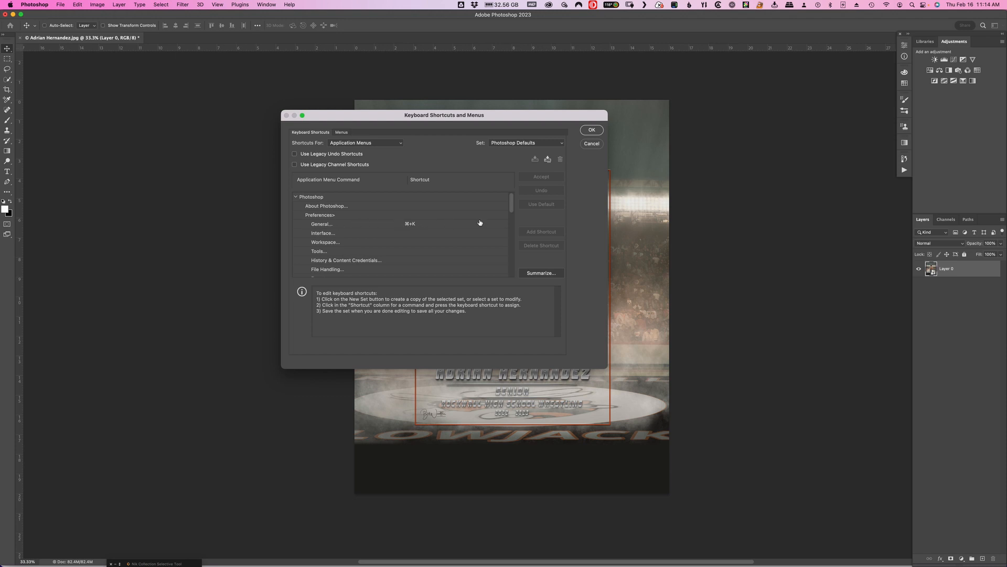
scroll(512, 208, down, 1)
drag(513, 208, 513, 250)
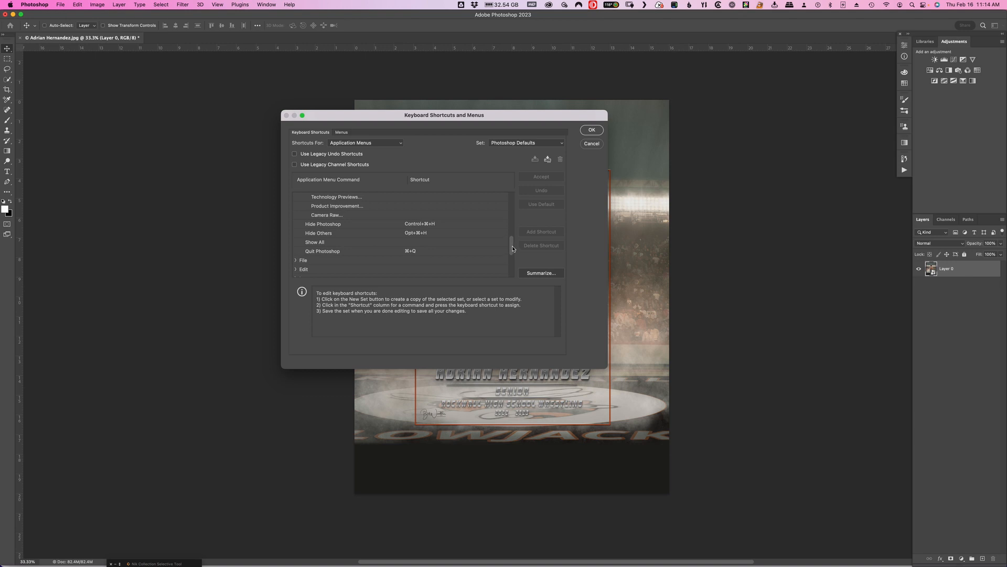
scroll(465, 202, up, 6)
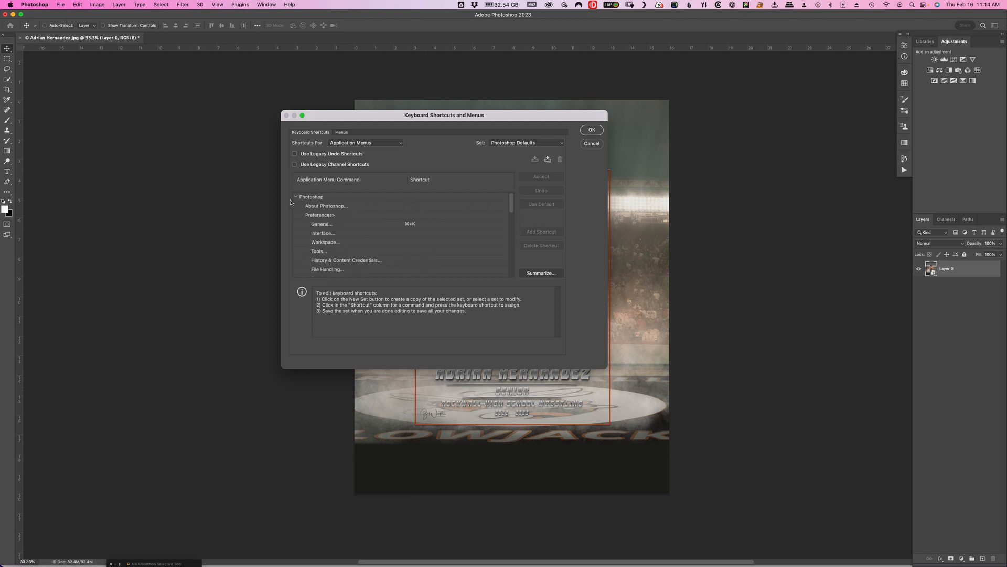
click(296, 197)
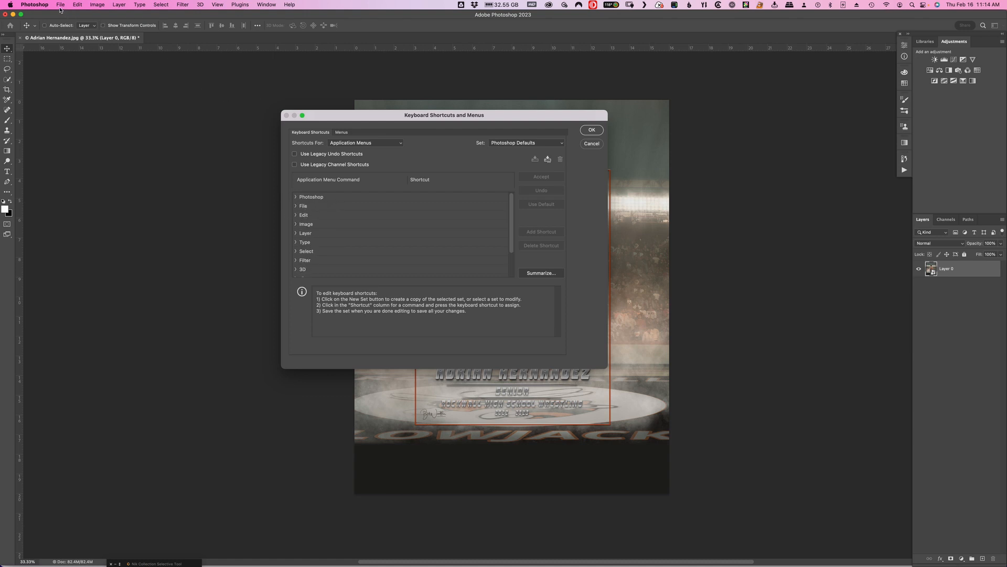
Find Images from Device under Import in the File group and open its shortcut for editing.
click(296, 206)
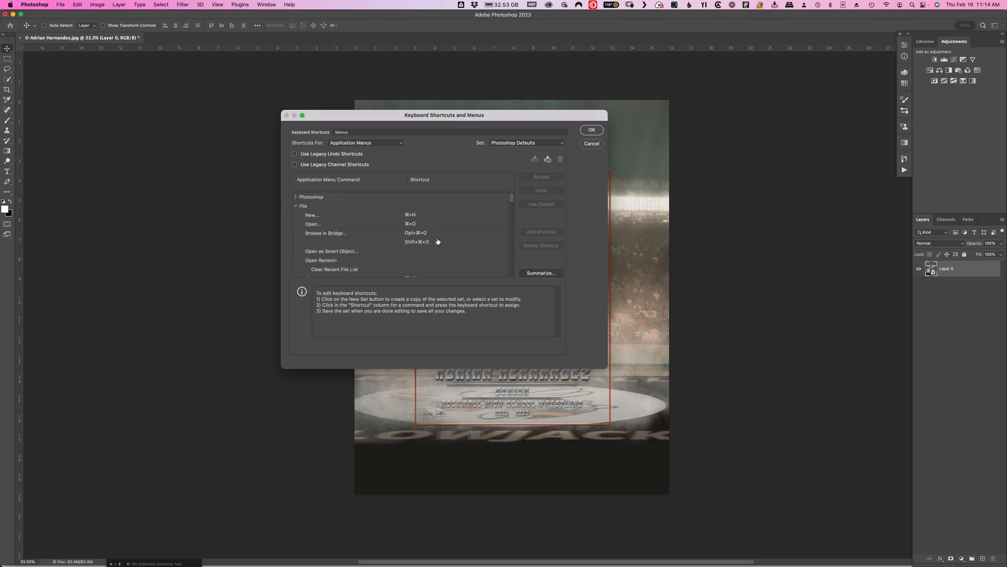
drag(513, 200, 513, 239)
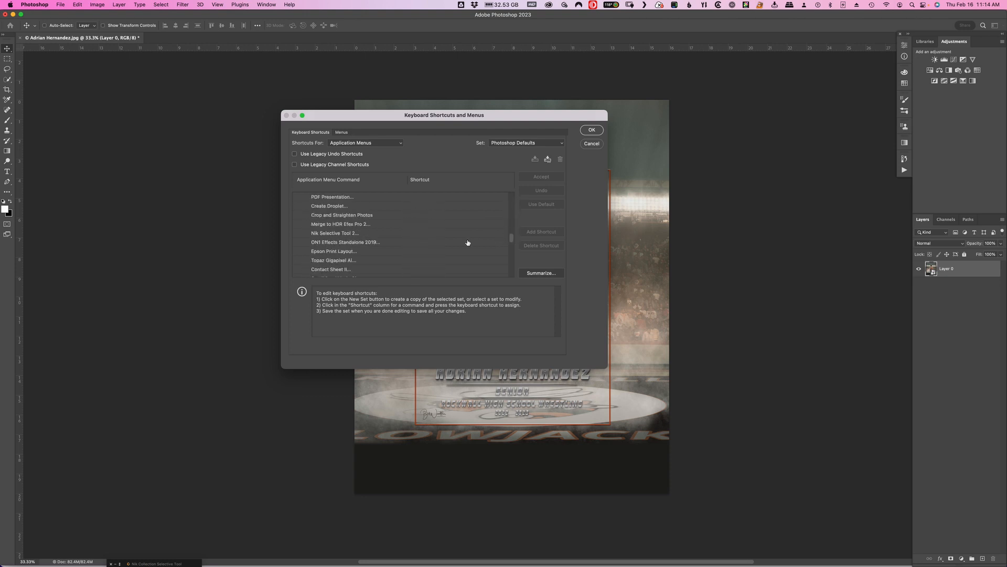
scroll(467, 241, down, 4)
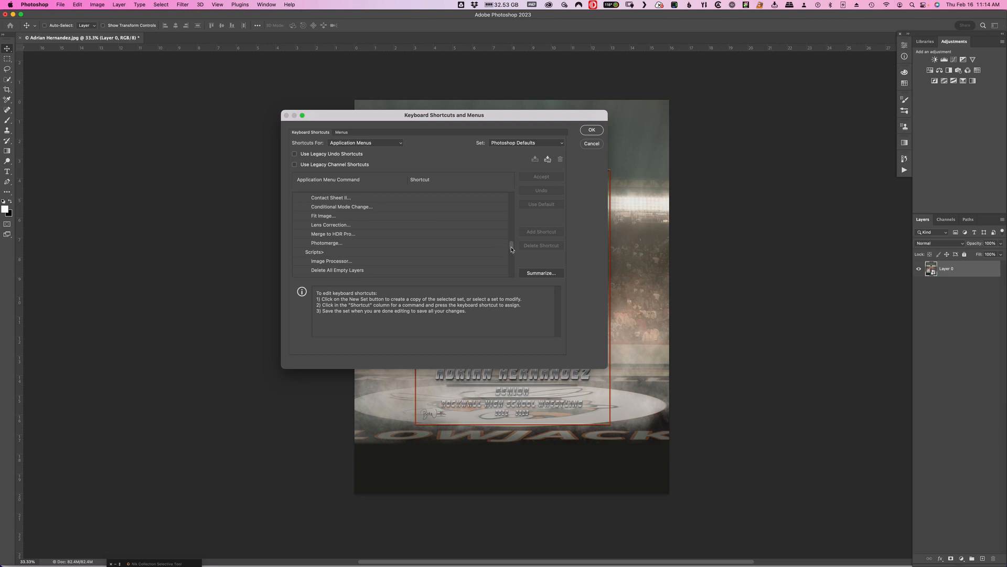
mouse_move(511, 250)
mouse_down()
mouse_move(511, 208)
mouse_move(511, 258)
mouse_up()
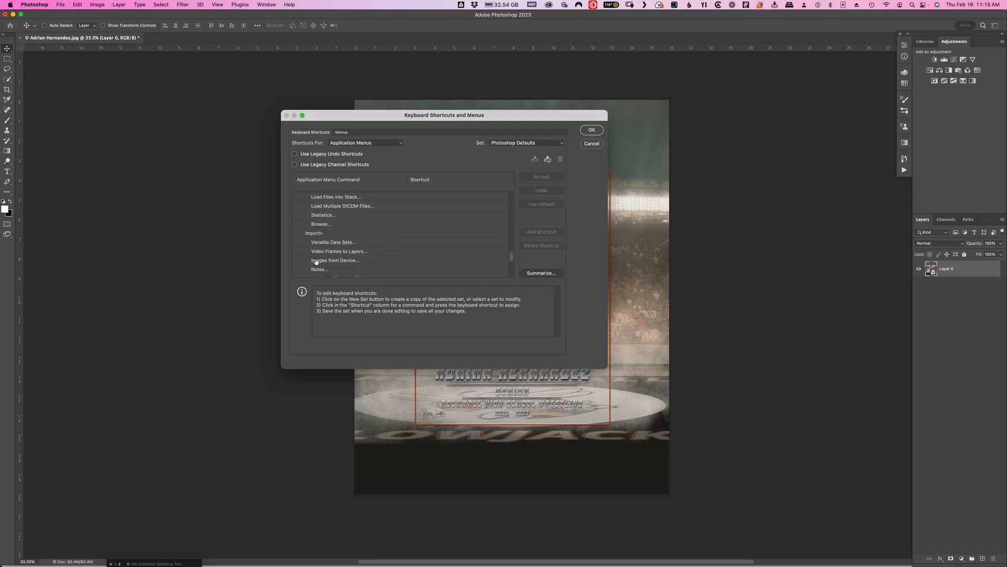
click(348, 261)
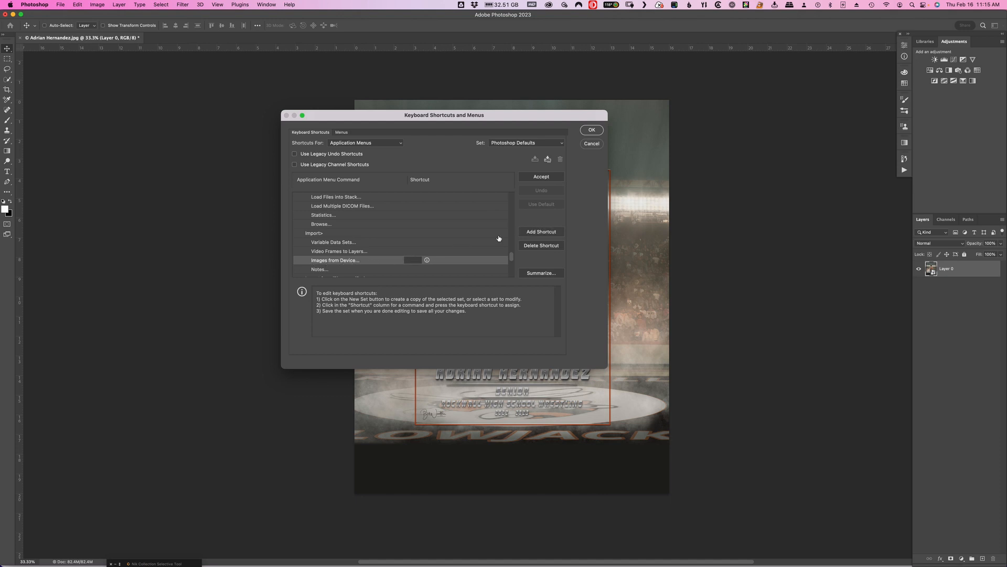
Try I, Command+I and Option+Command+I as the shortcut for Images from Device, clearing the conflicting combinations.
key(i)
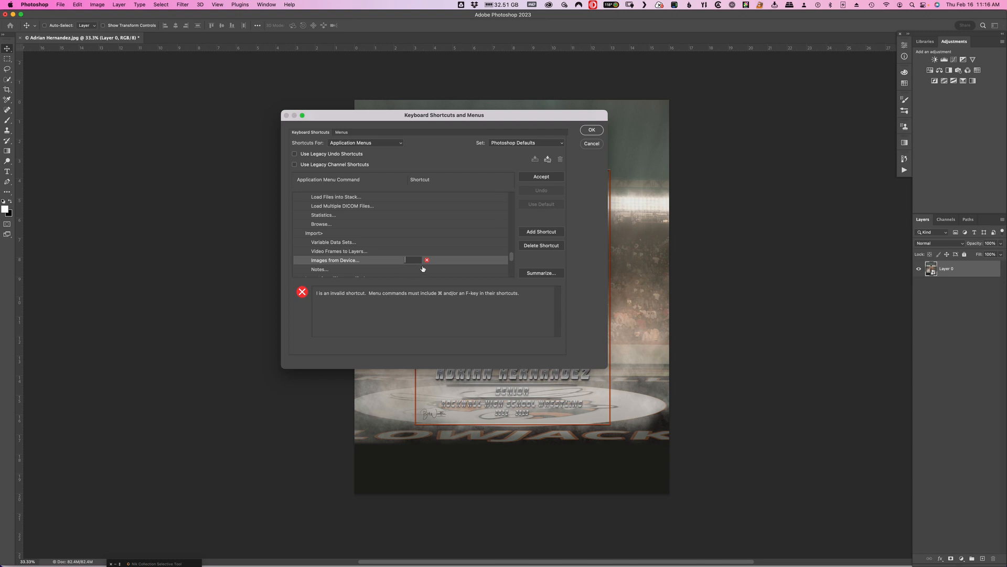
key(super+i)
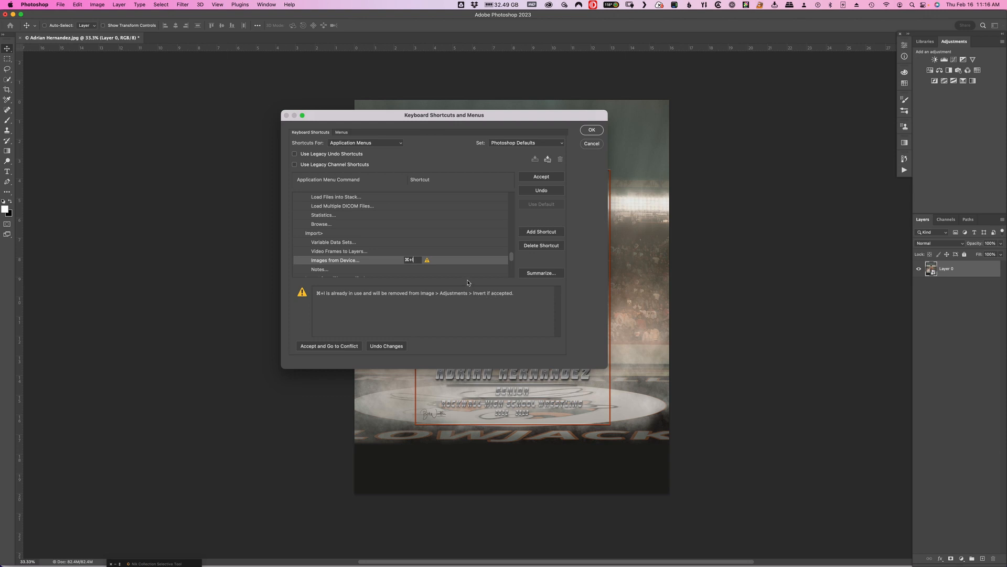
key(BackSpace)
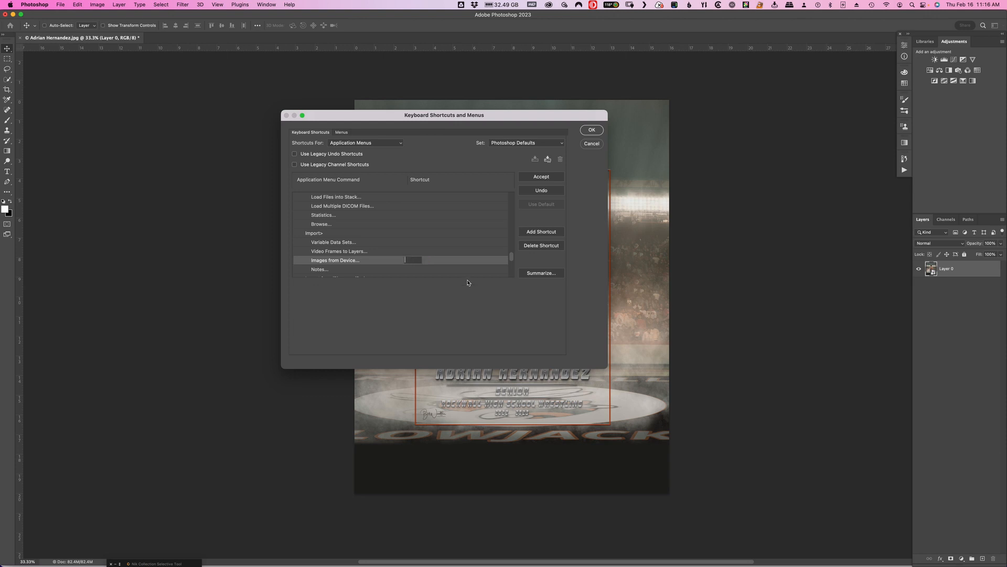
key(alt)
key(alt+super+i)
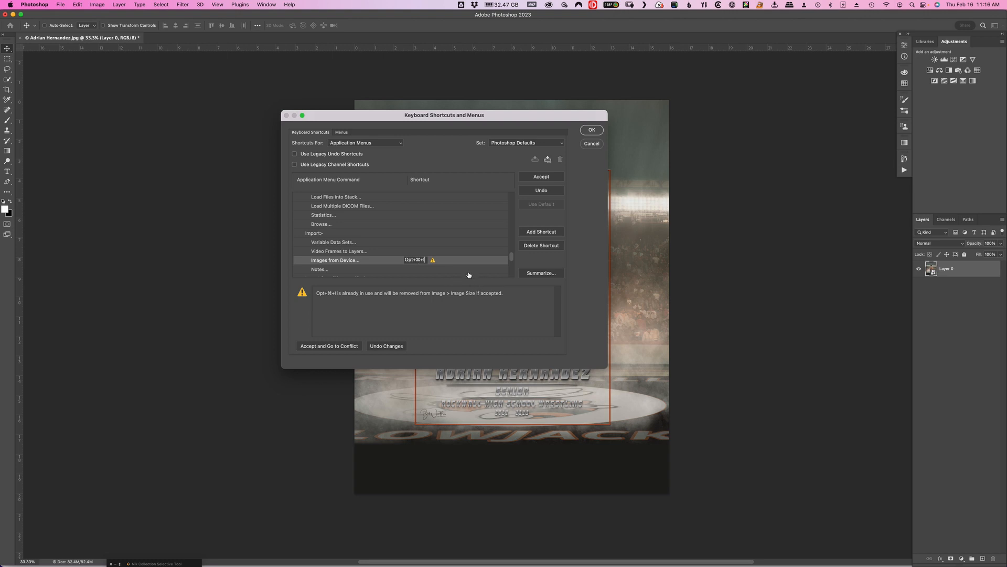
key(BackSpace)
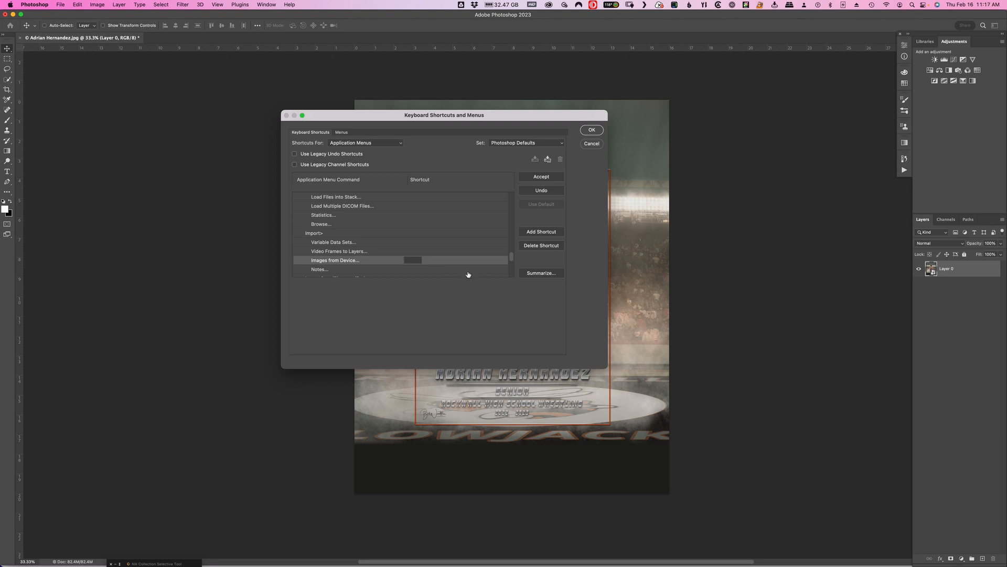
Assign Control+Command+I to Images from Device and save the shortcuts as a new set named RTPC Photoshop Learning.
key(ctrl+super+i)
click(542, 177)
click(548, 160)
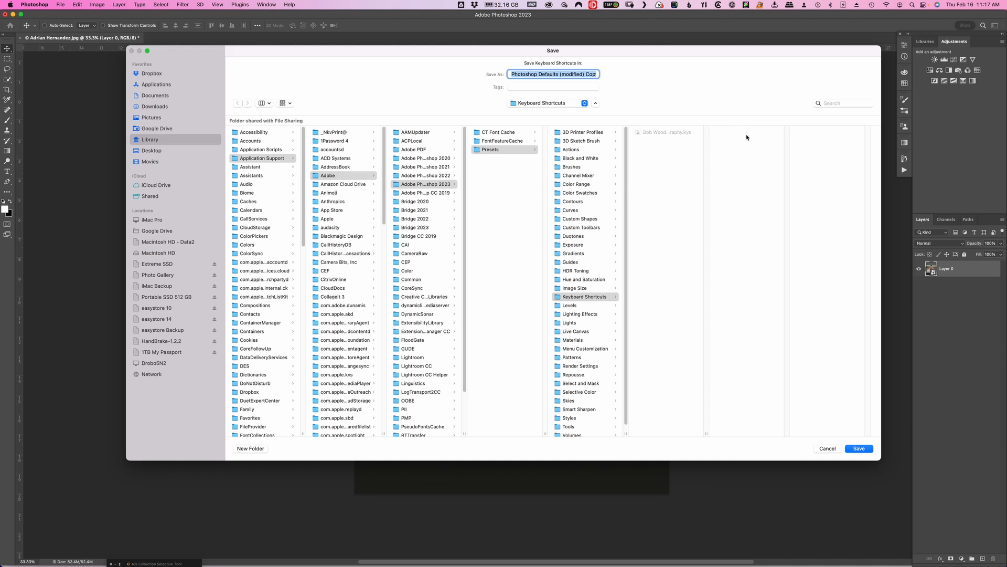
text(RTPC Photoshop Learning.kys)
click(859, 448)
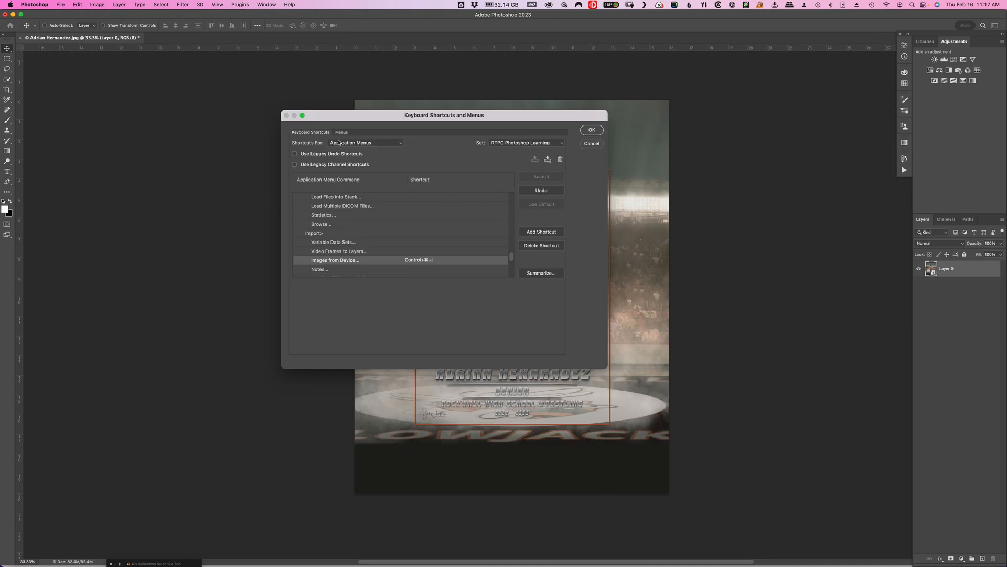
click(593, 132)
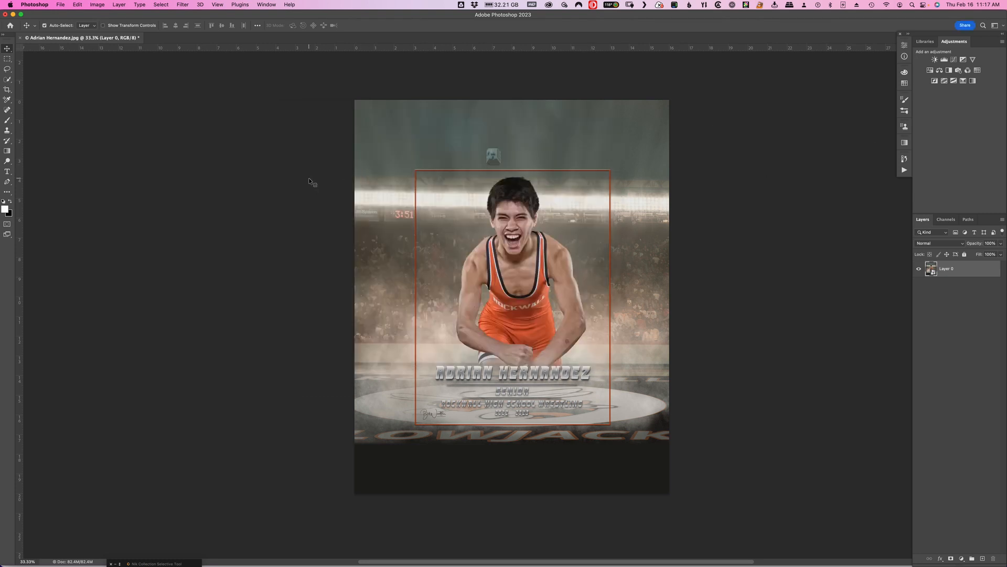
Test the Images from Device shortcut, close the import window, and check the command's entry under File > Import.
key(super+i)
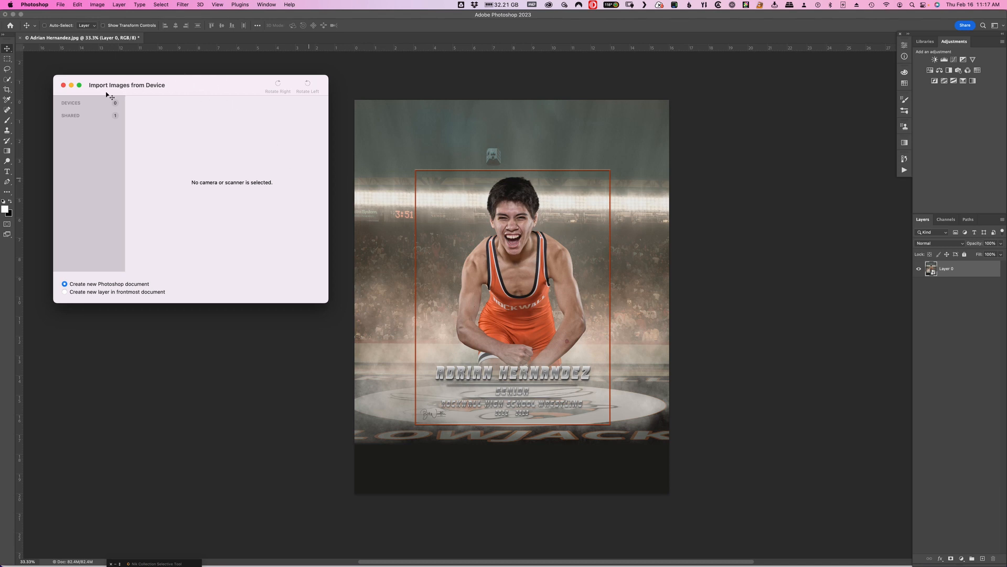
click(63, 85)
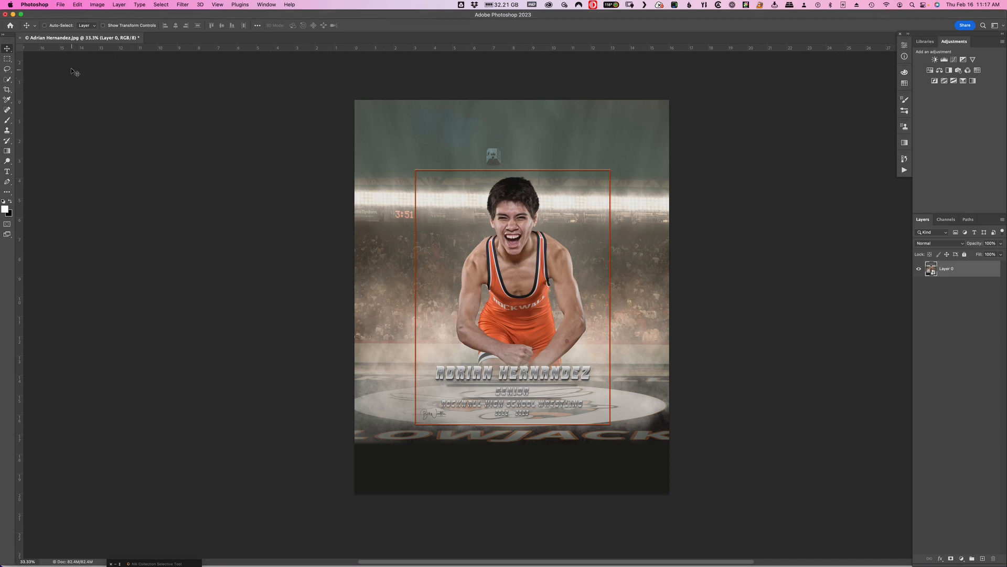
click(61, 7)
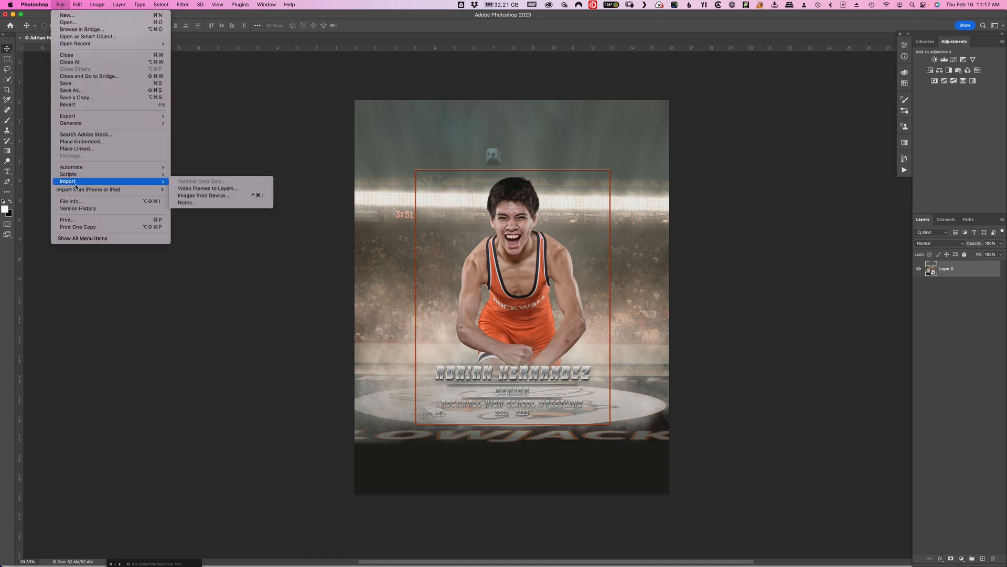
mouse_move(87, 119)
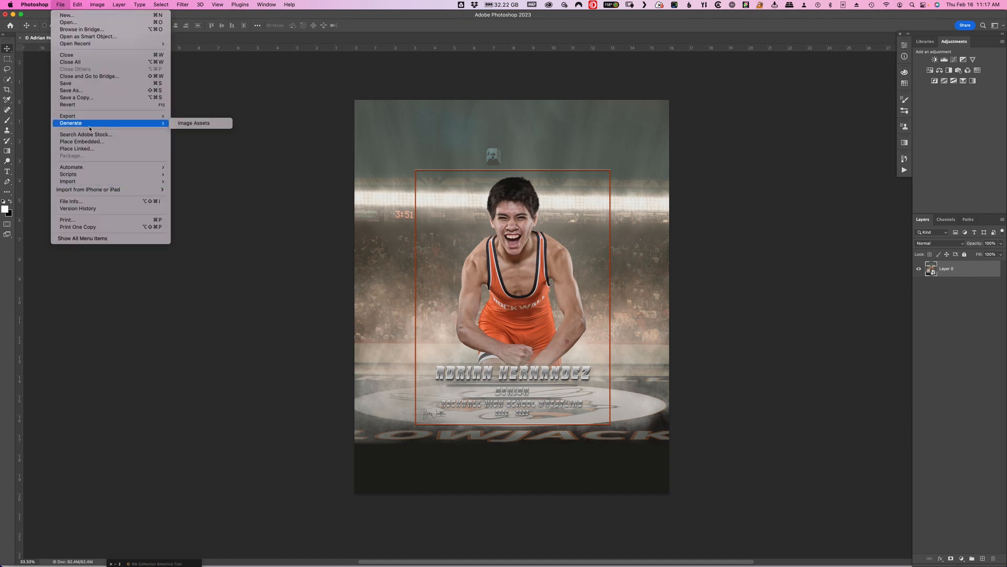
mouse_move(112, 188)
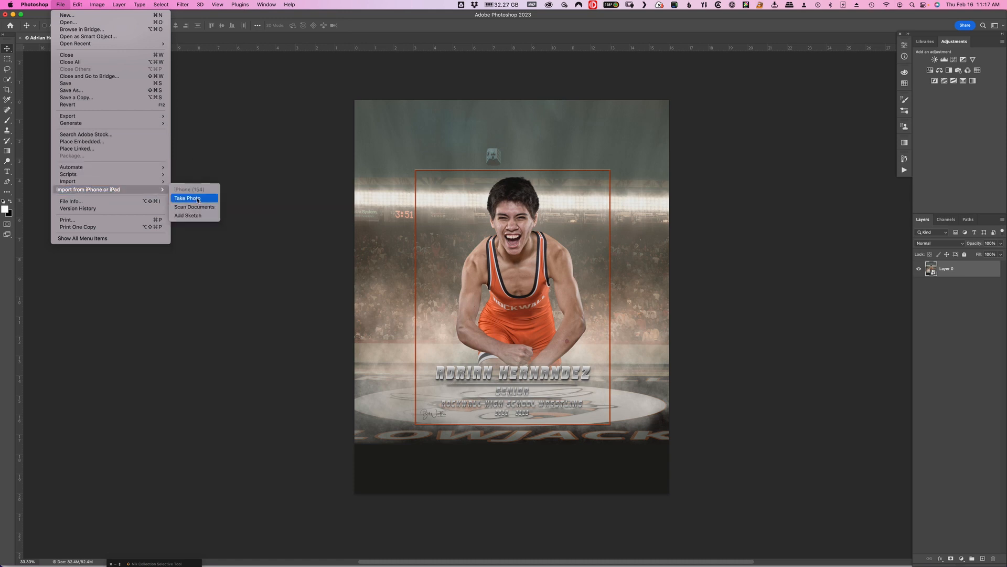
mouse_move(158, 181)
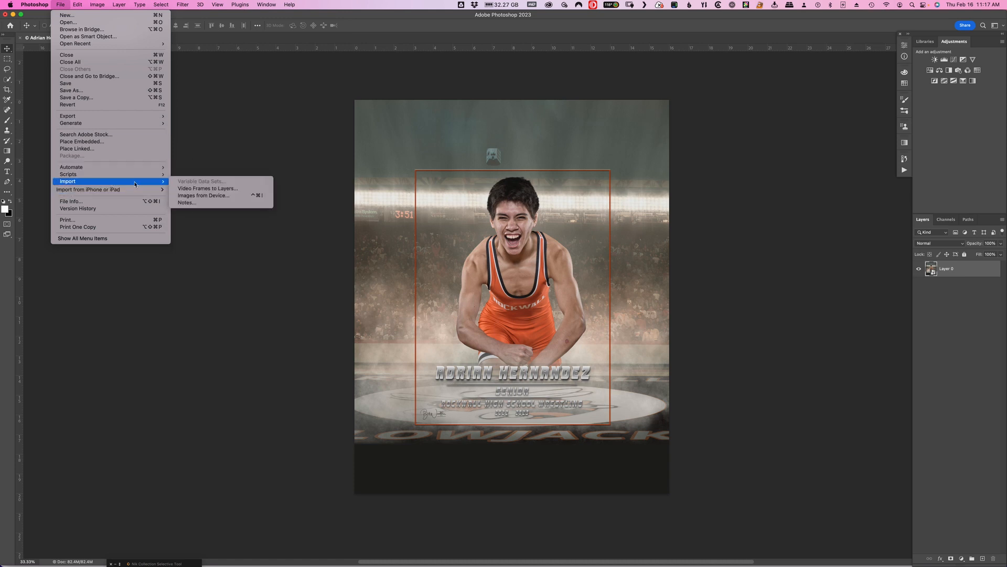